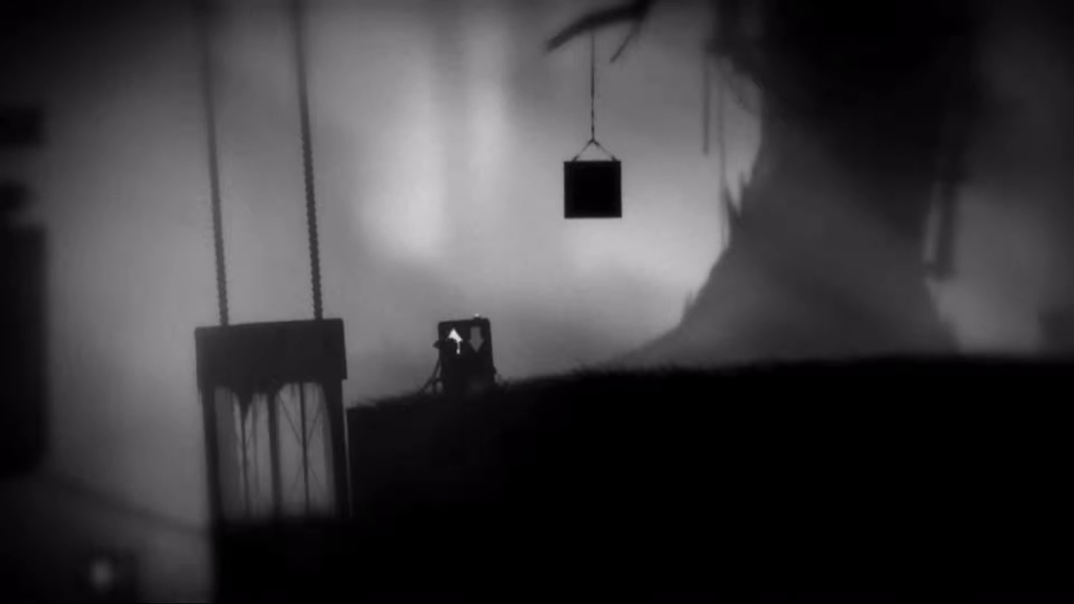
key(Left)
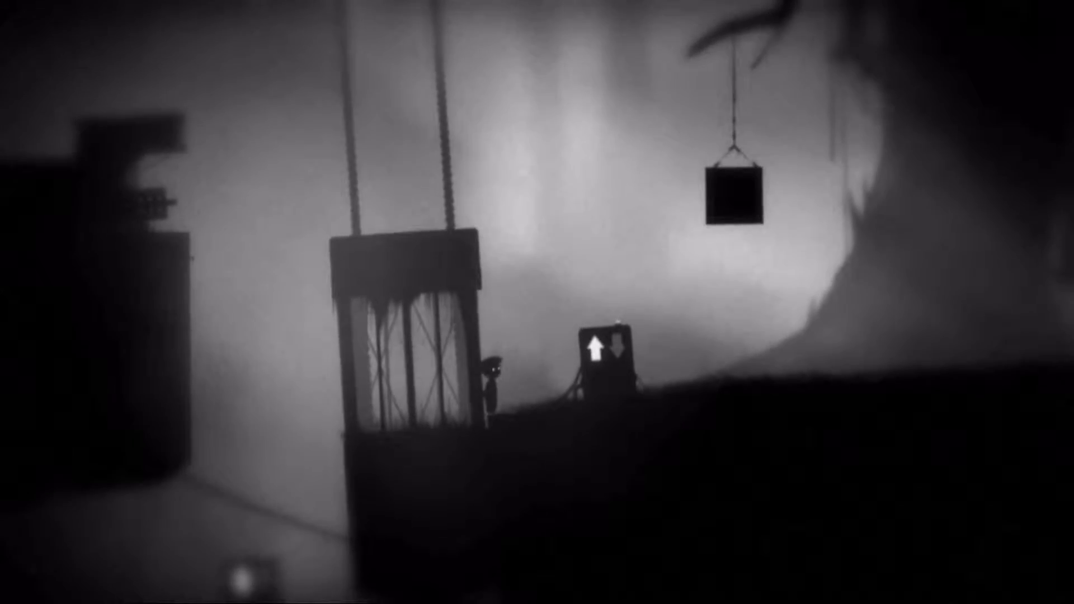
key(Right)
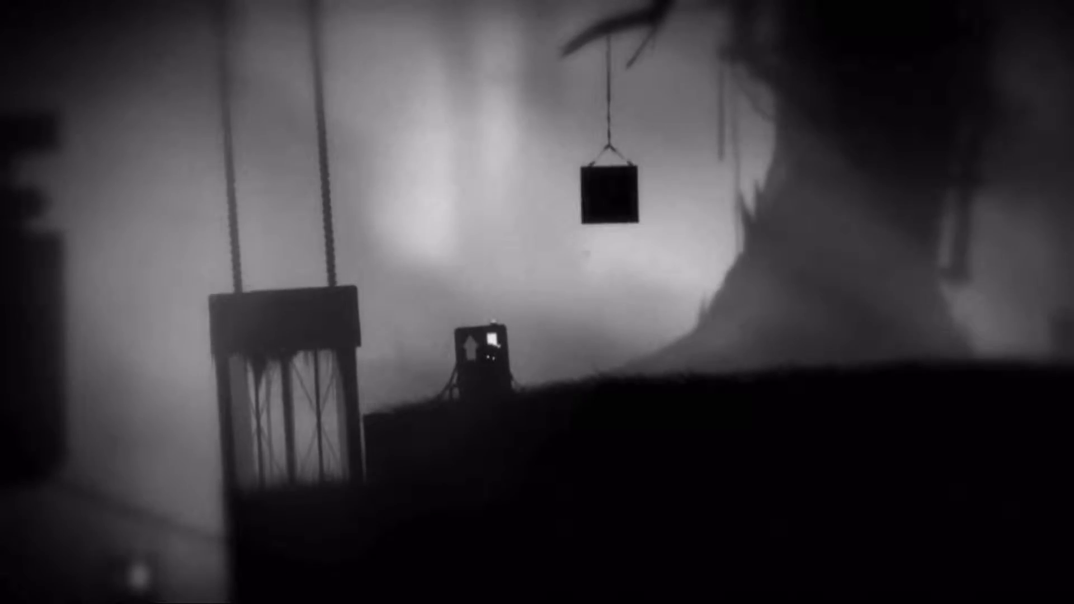
key(Left)
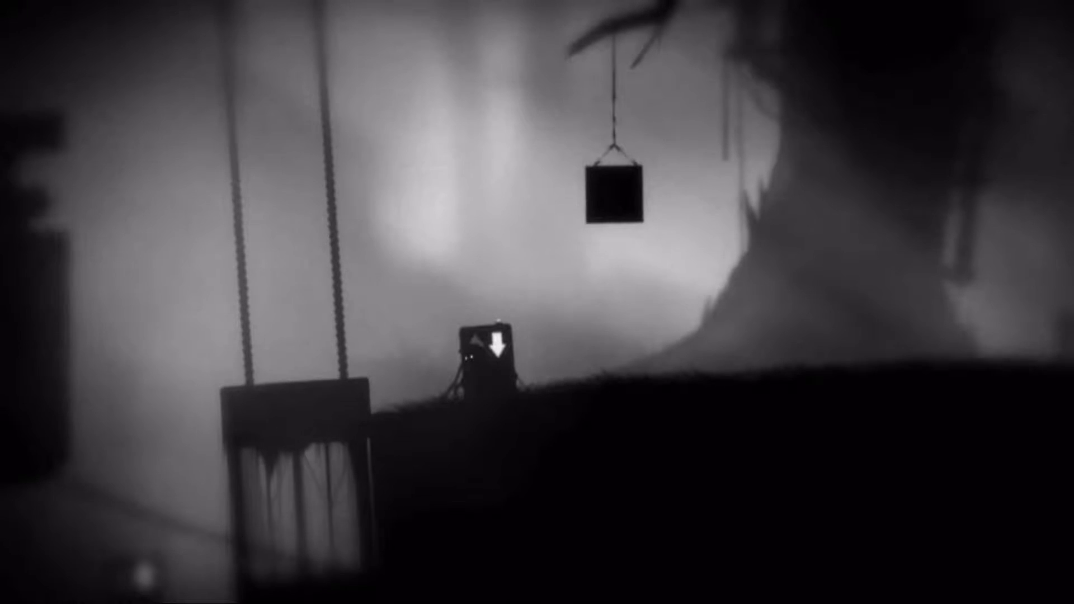
key(Left)
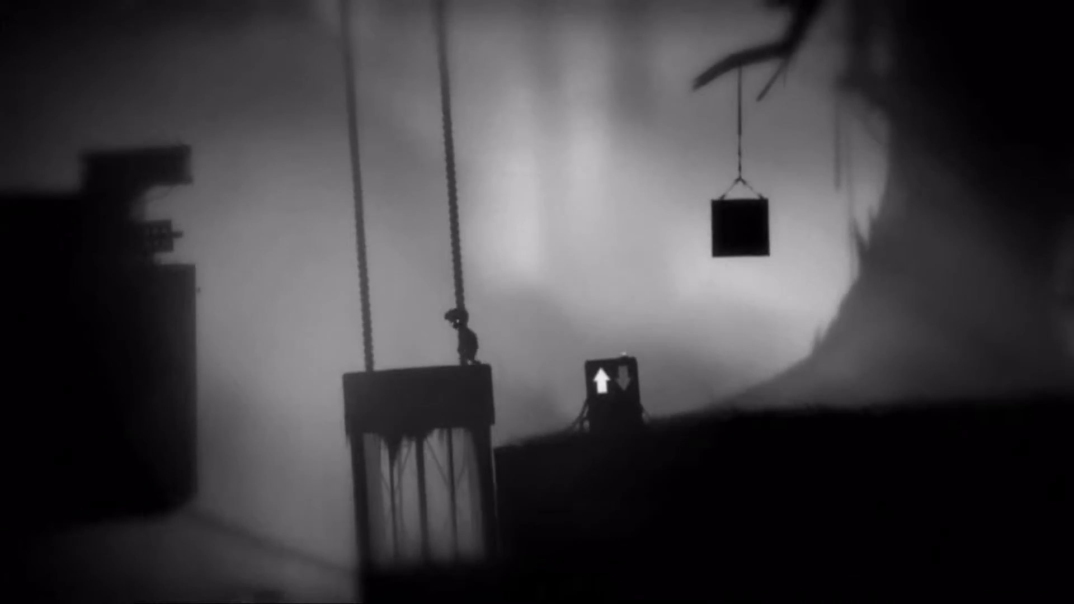
key(Right)
key(Up)
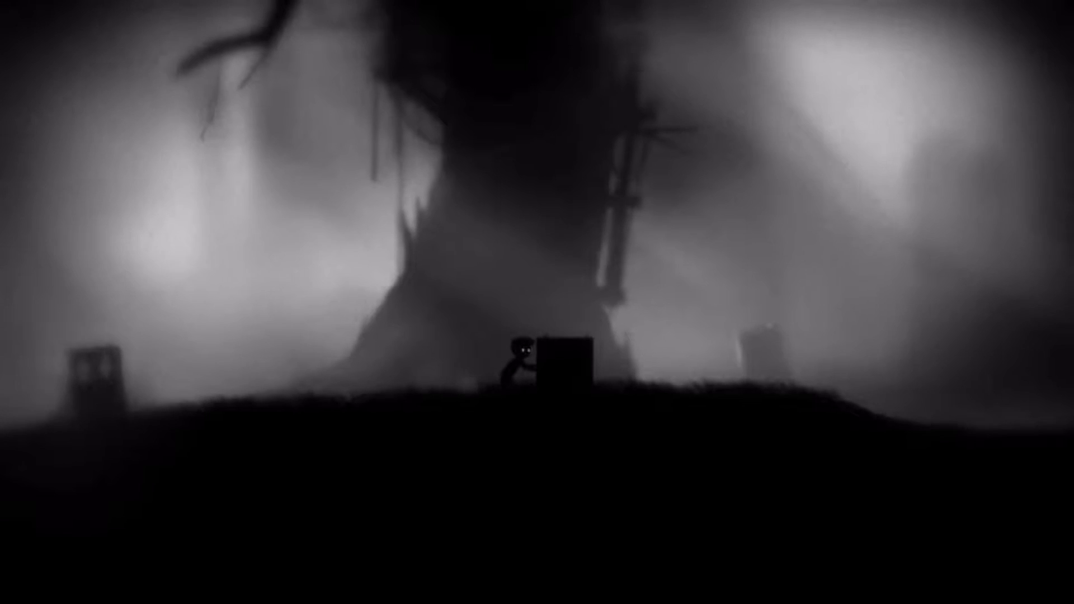
key(Right)
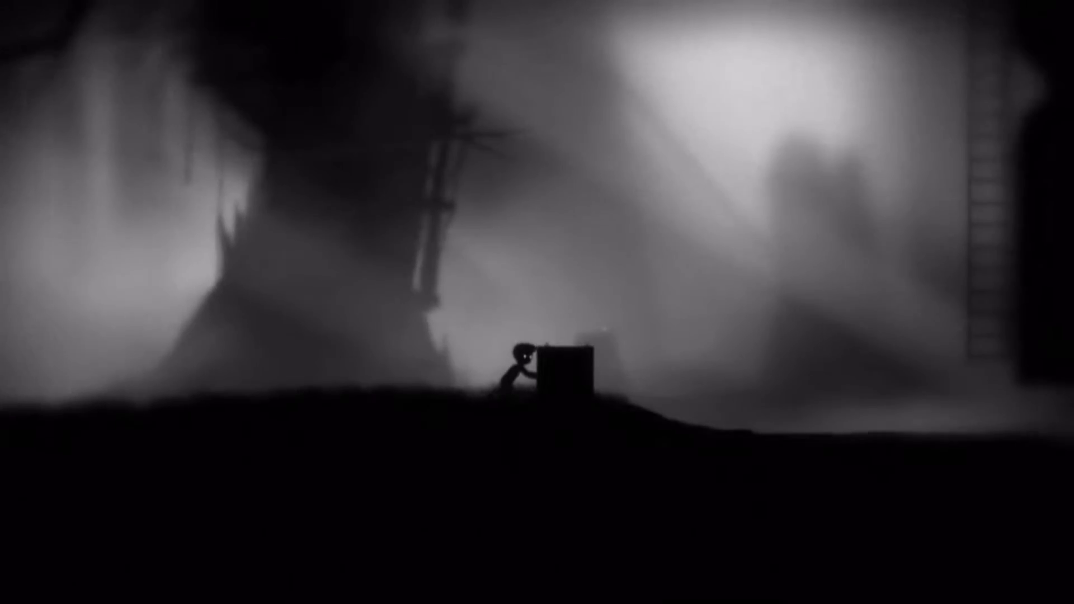
key(Right)
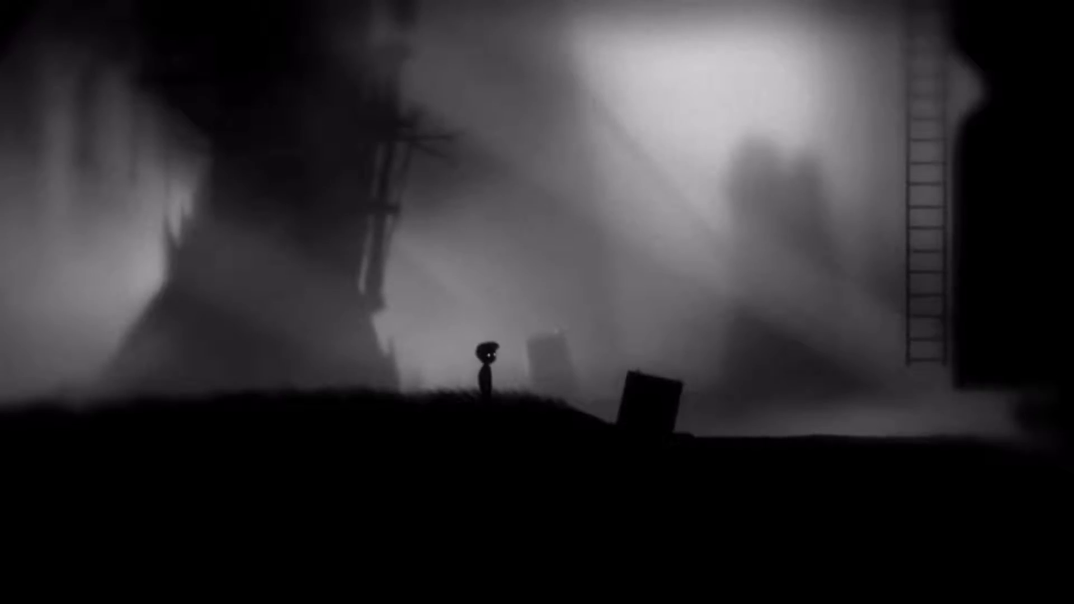
key(Up)
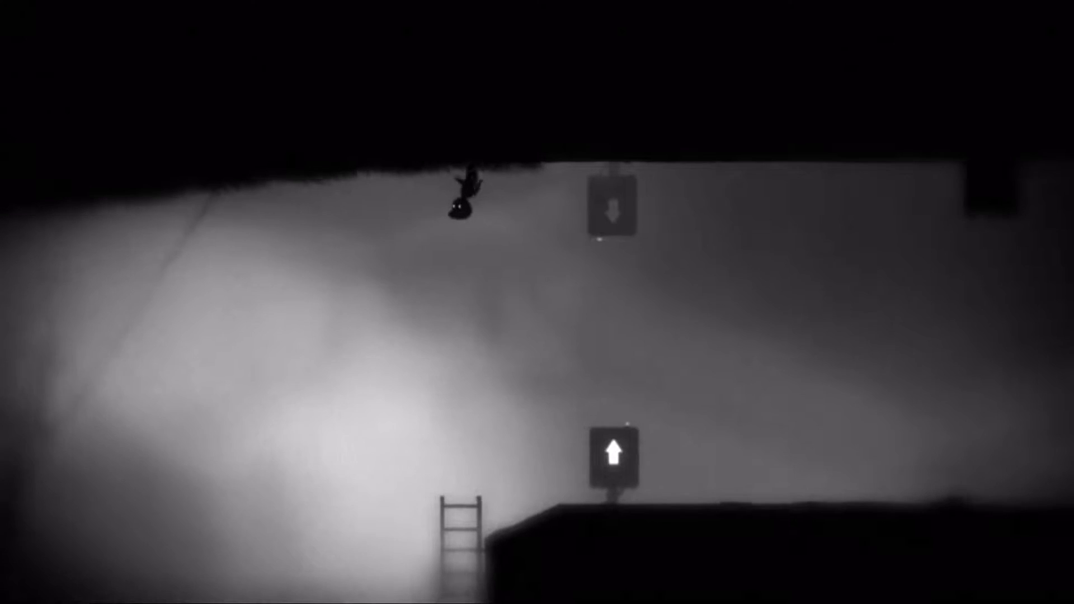
key(Left)
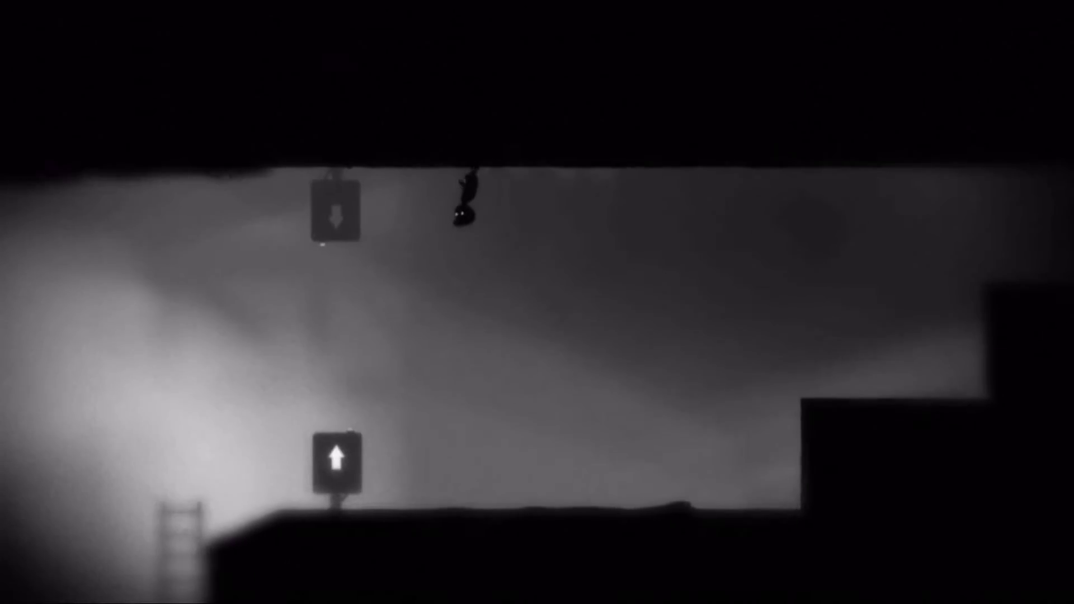
key(Left)
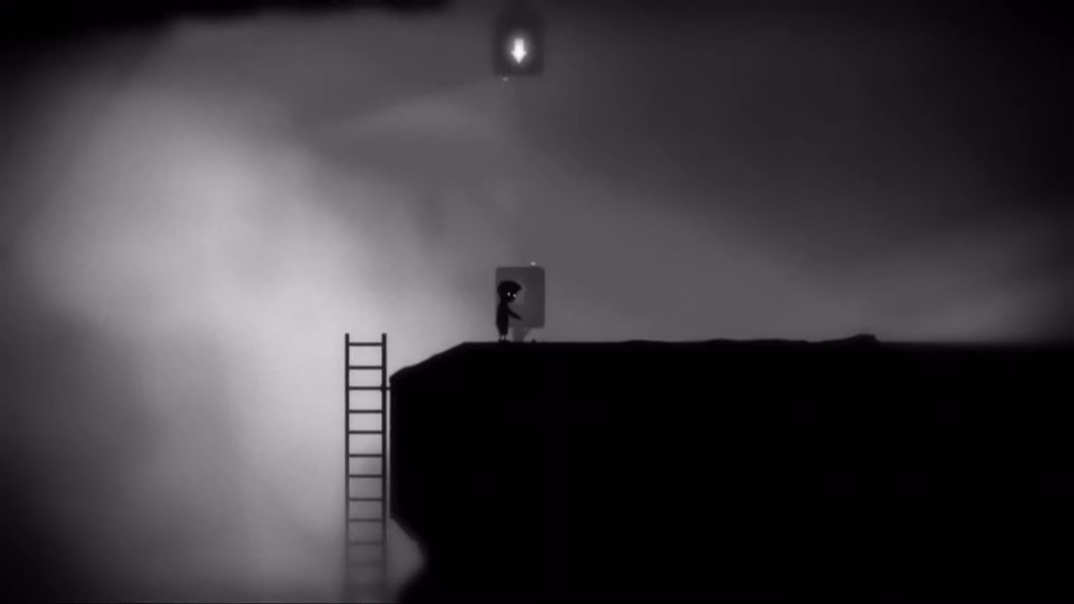
key(Right)
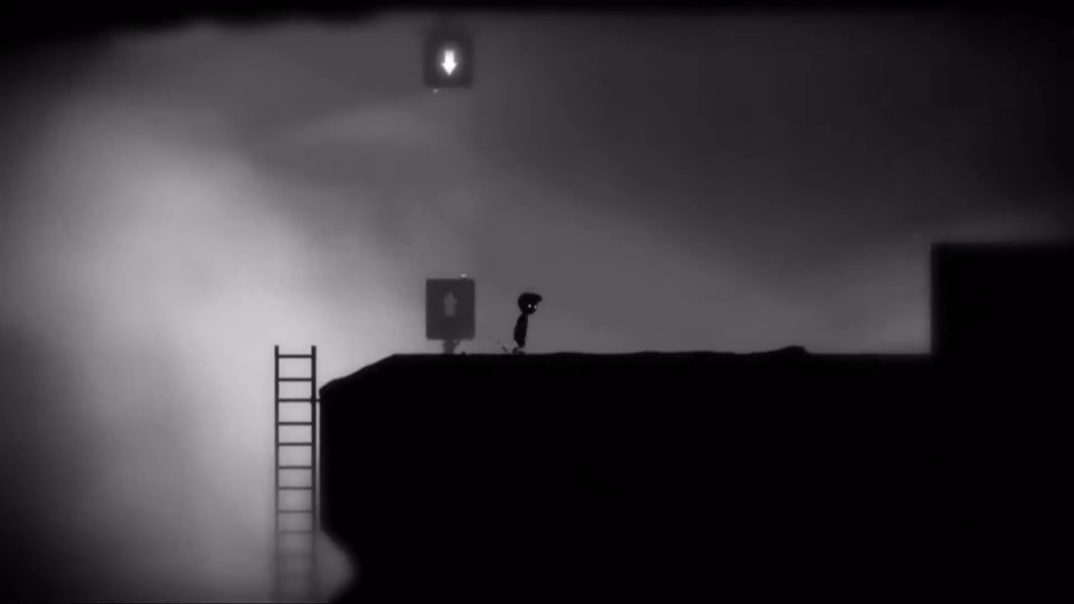
key(Right)
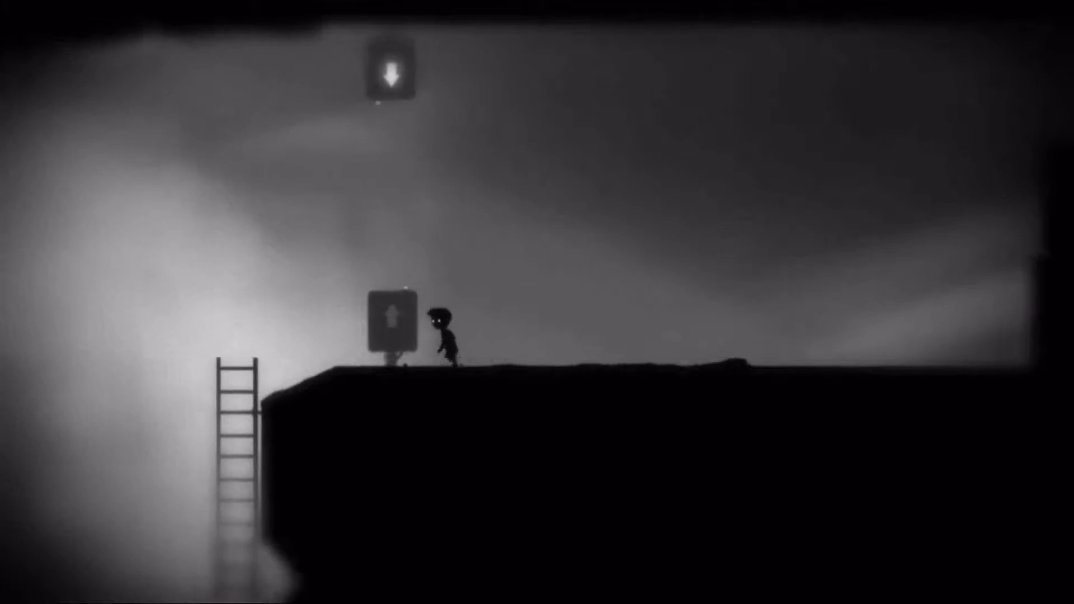
key(Left)
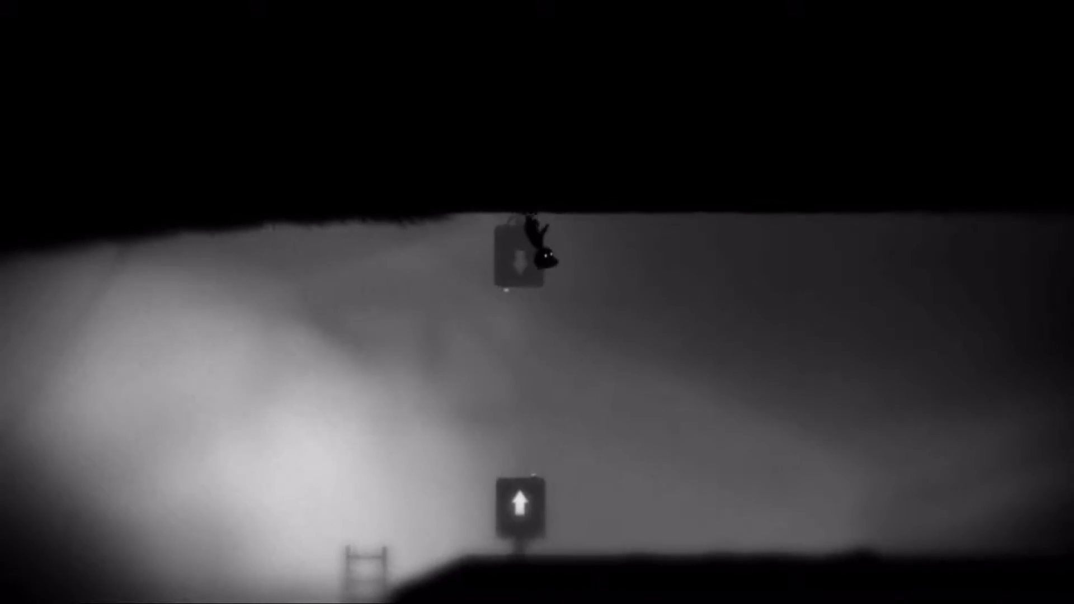
key(Right)
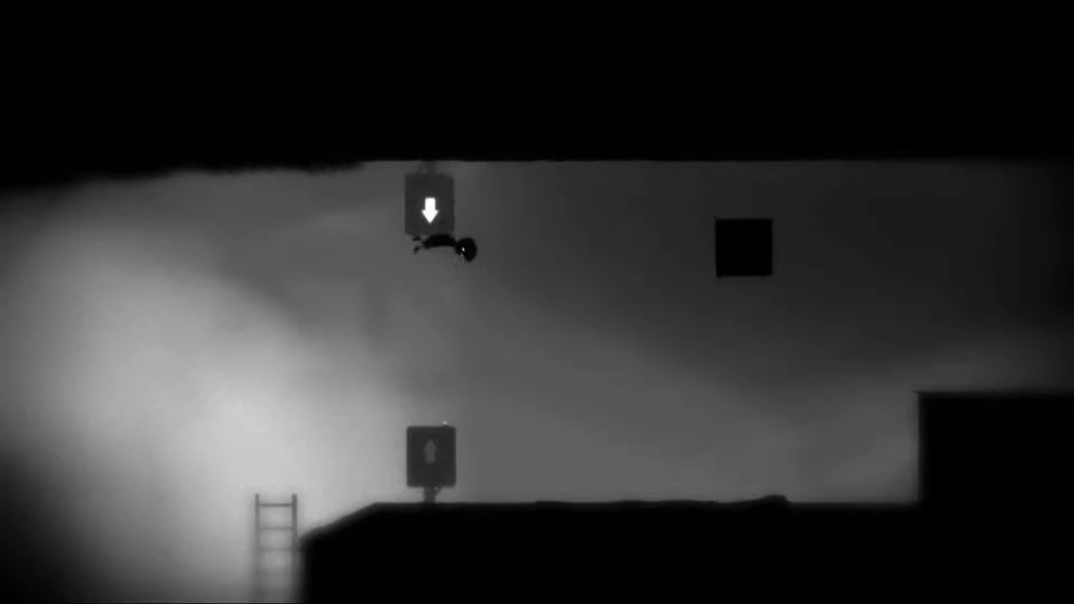
key(Down)
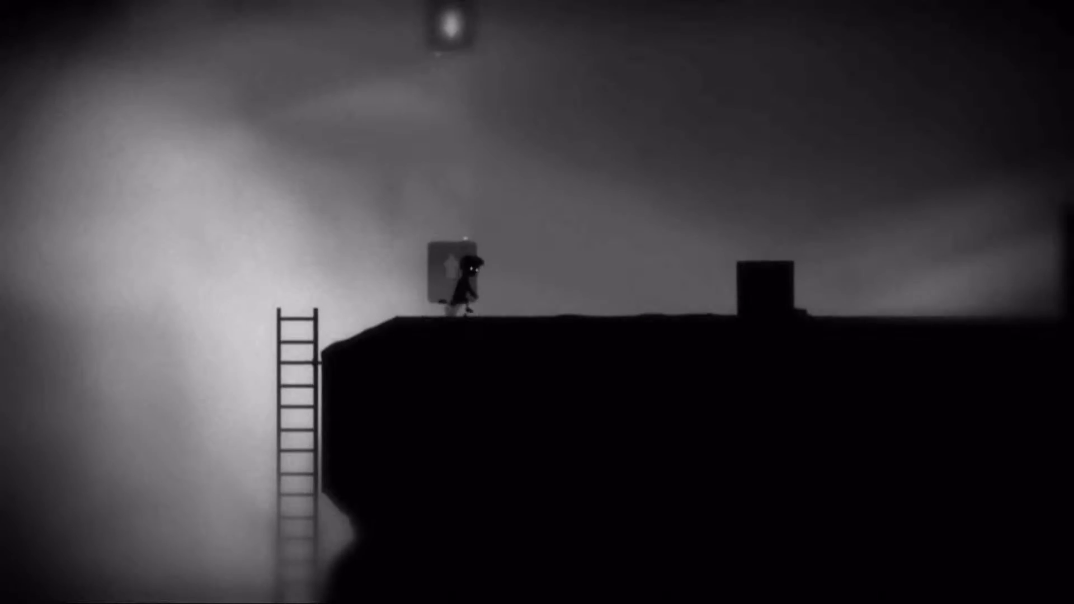
key(Right)
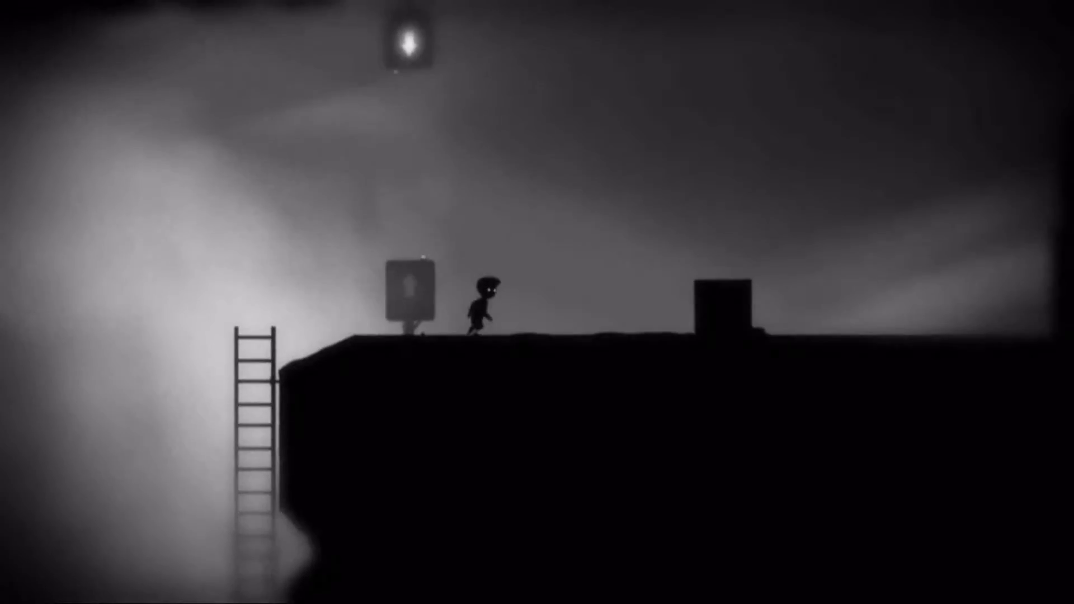
key(Left)
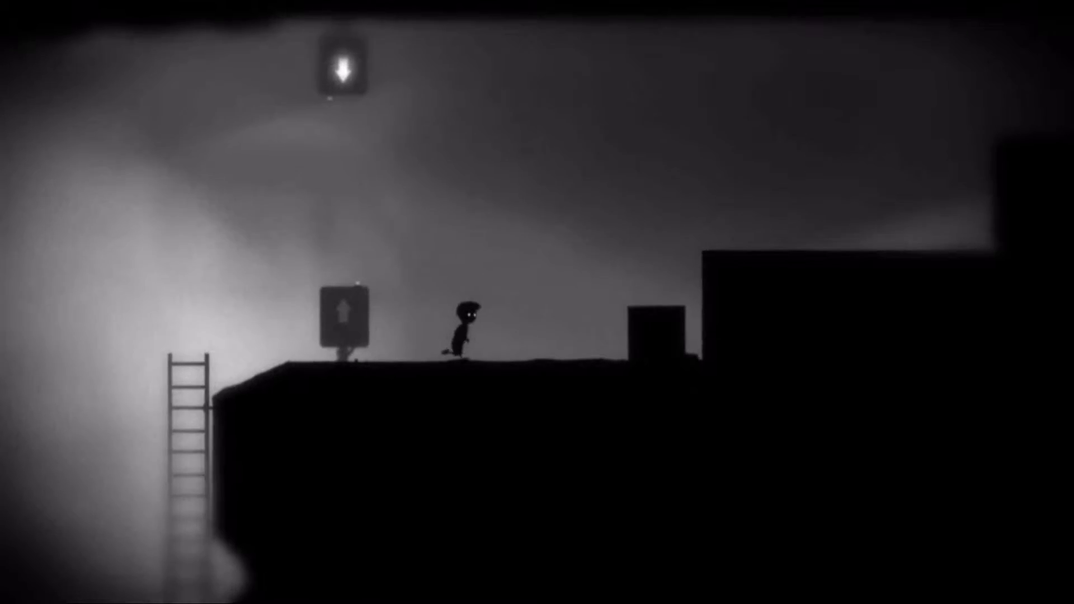
key(Right)
key(Up)
key(Up)
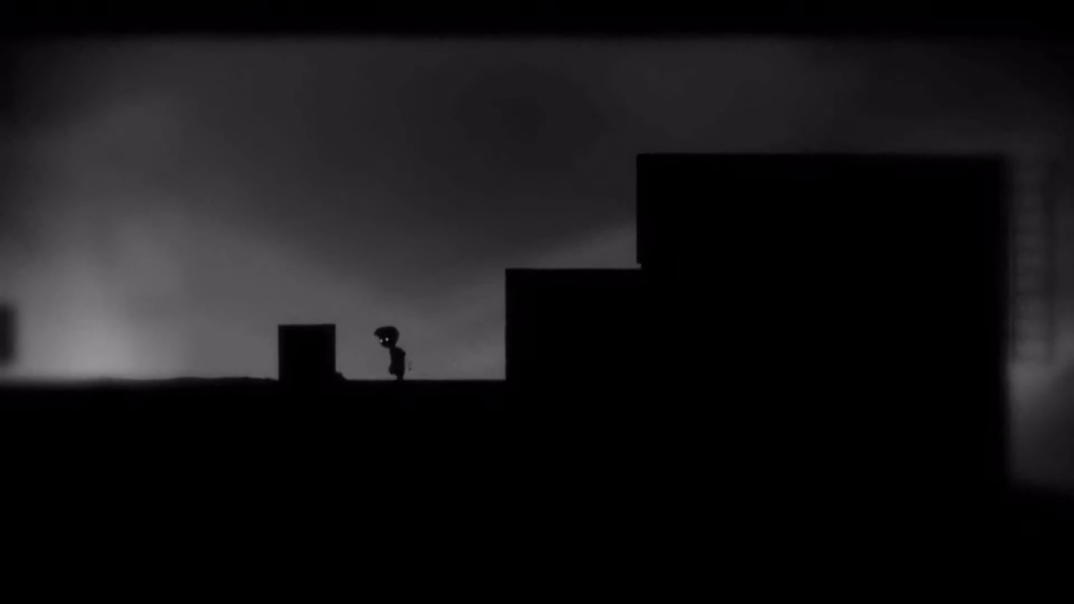
key(ctrl)
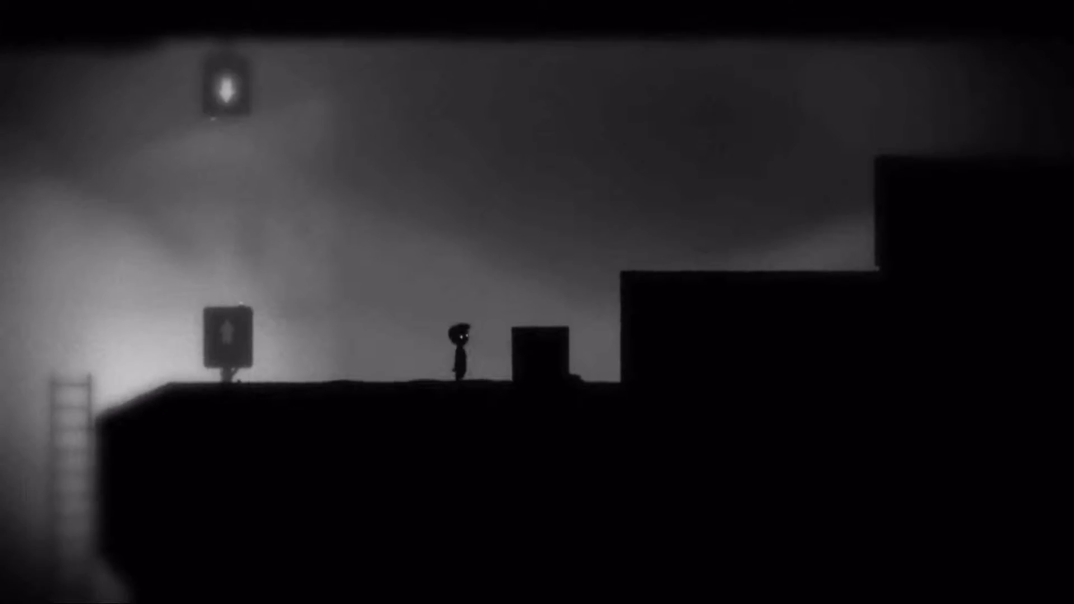
key(Up)
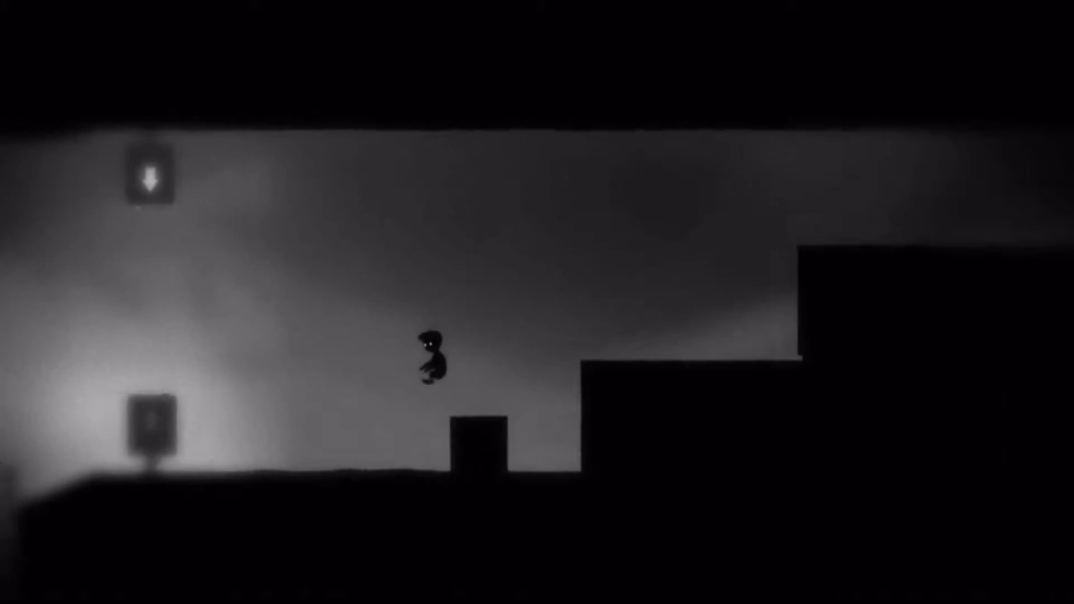
key(Left)
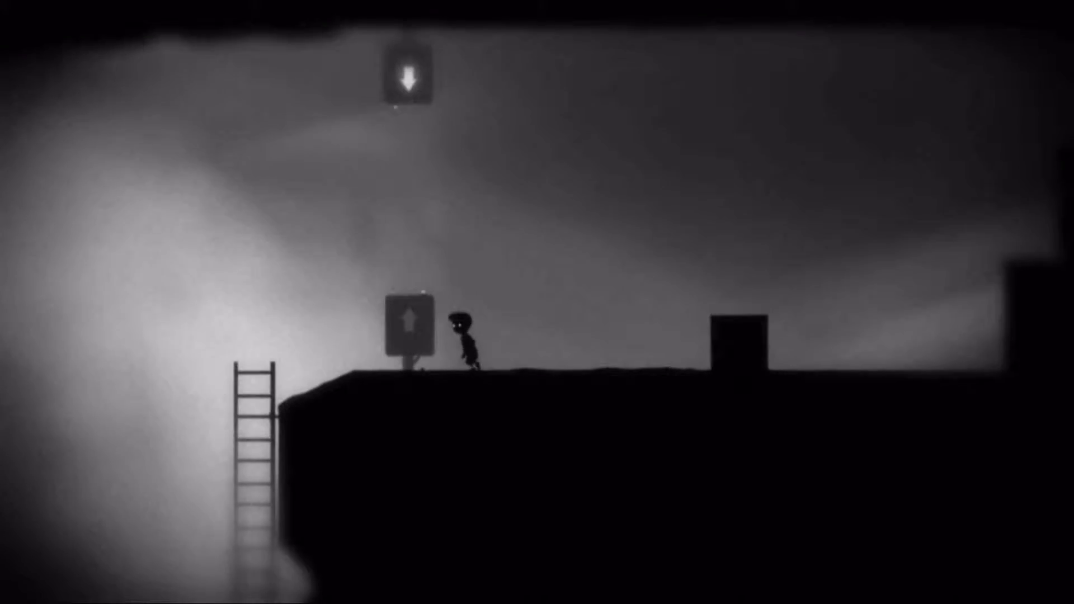
key(Left)
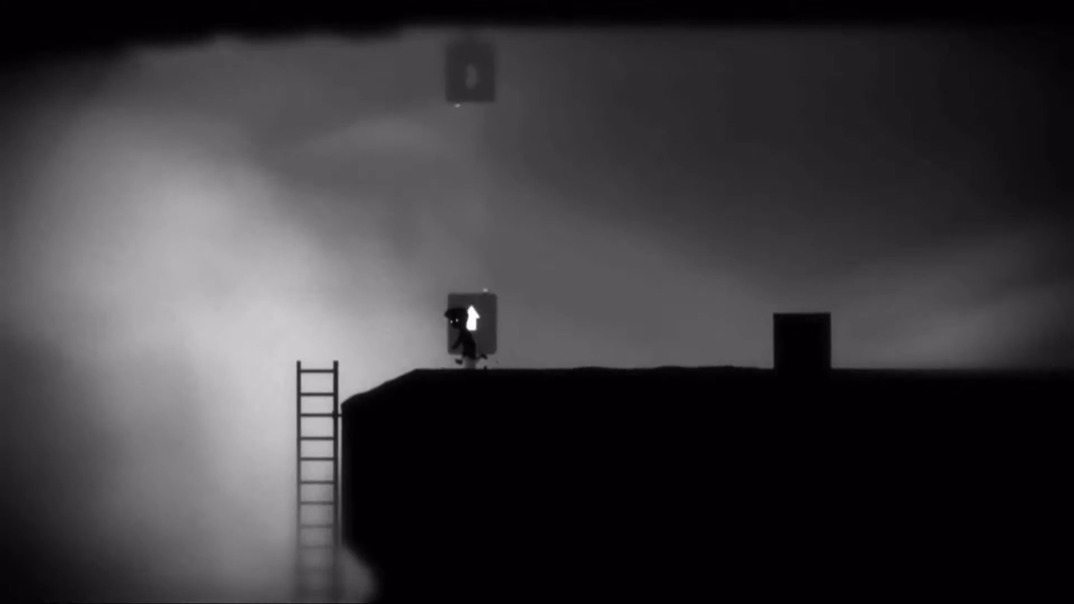
key(ctrl)
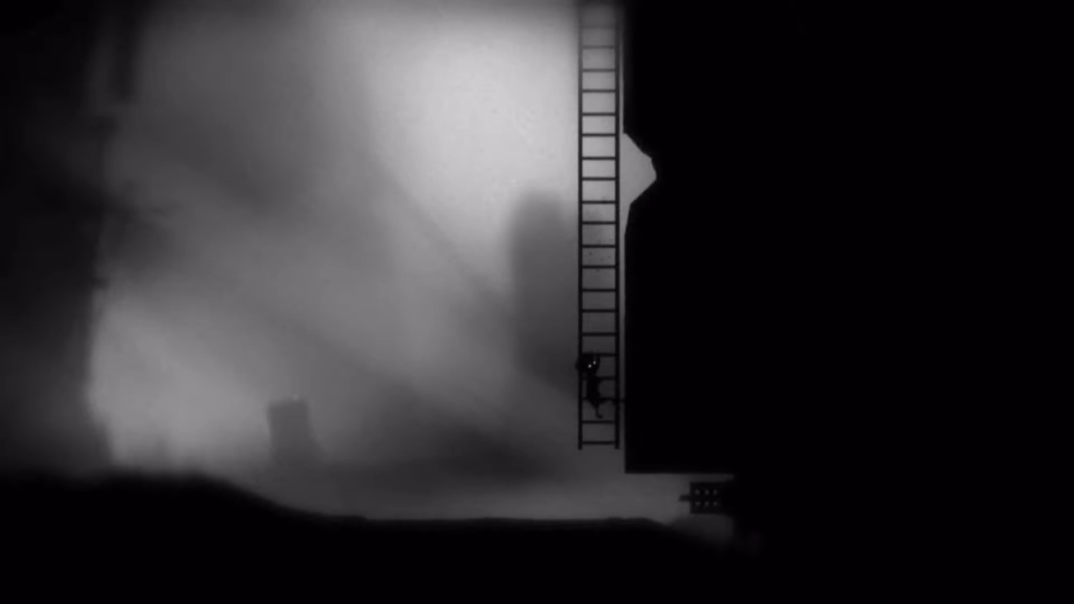
key(Left)
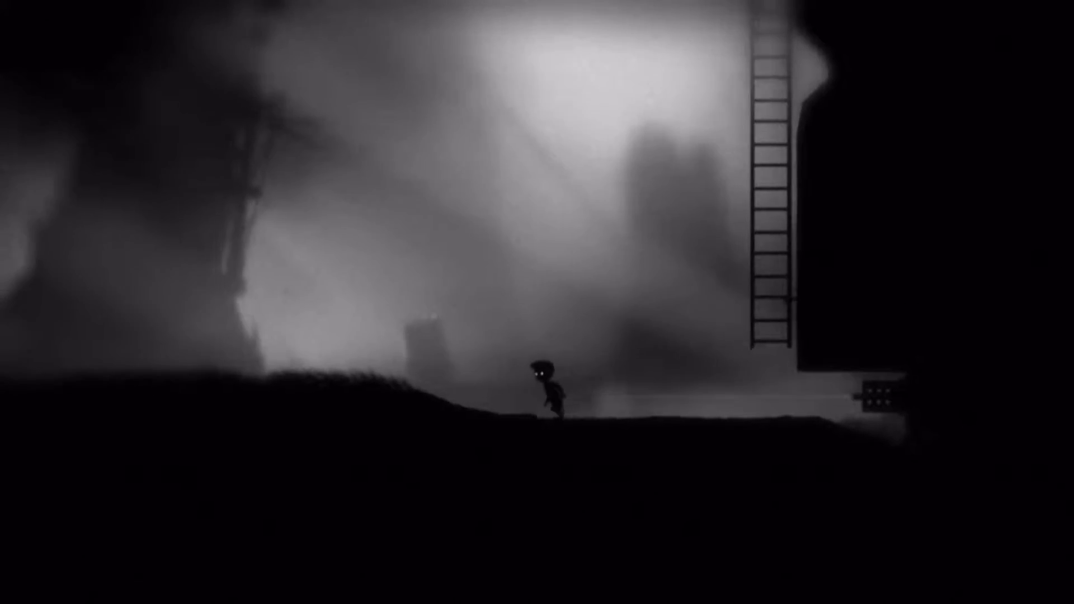
key(Left)
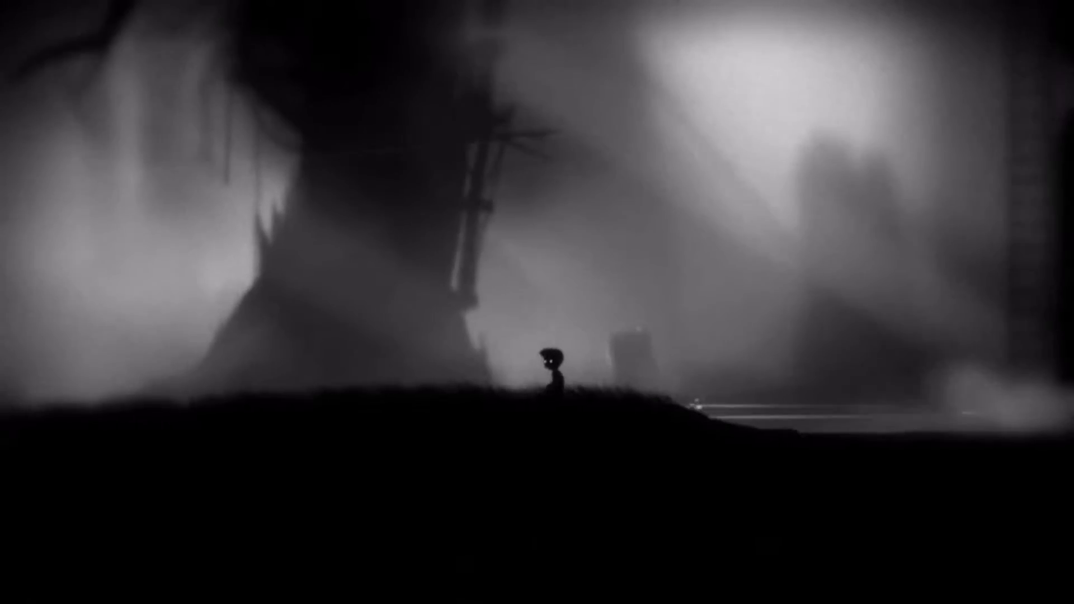
key(Left)
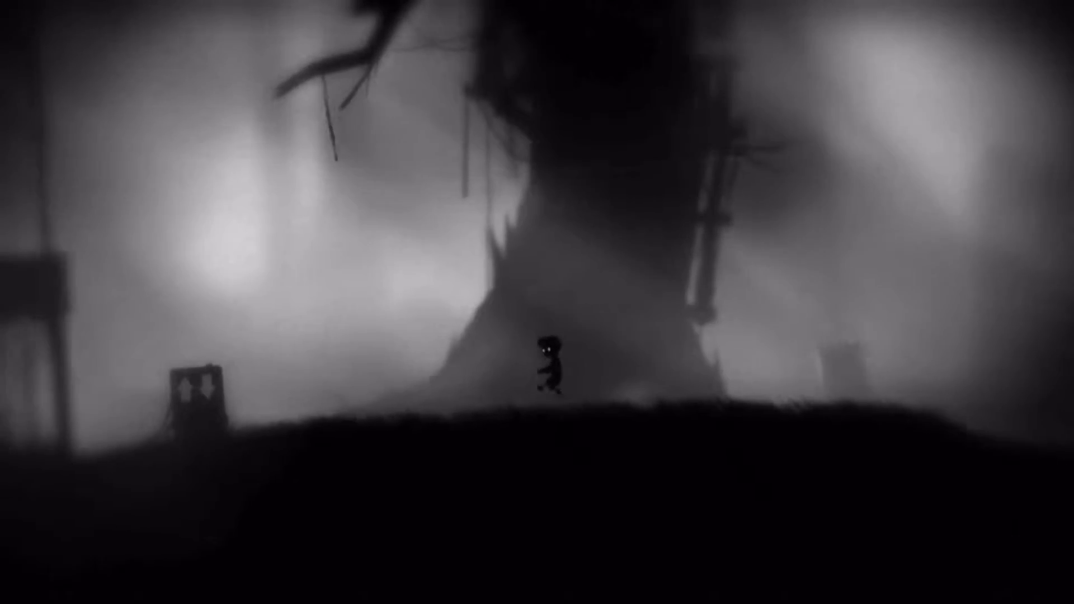
key(Left)
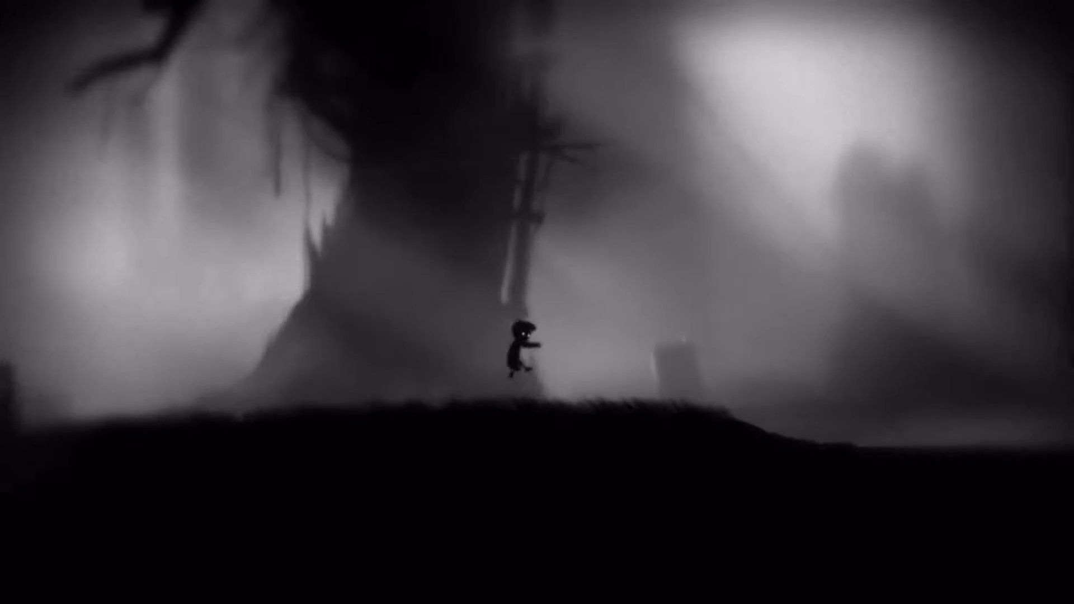
key(Right)
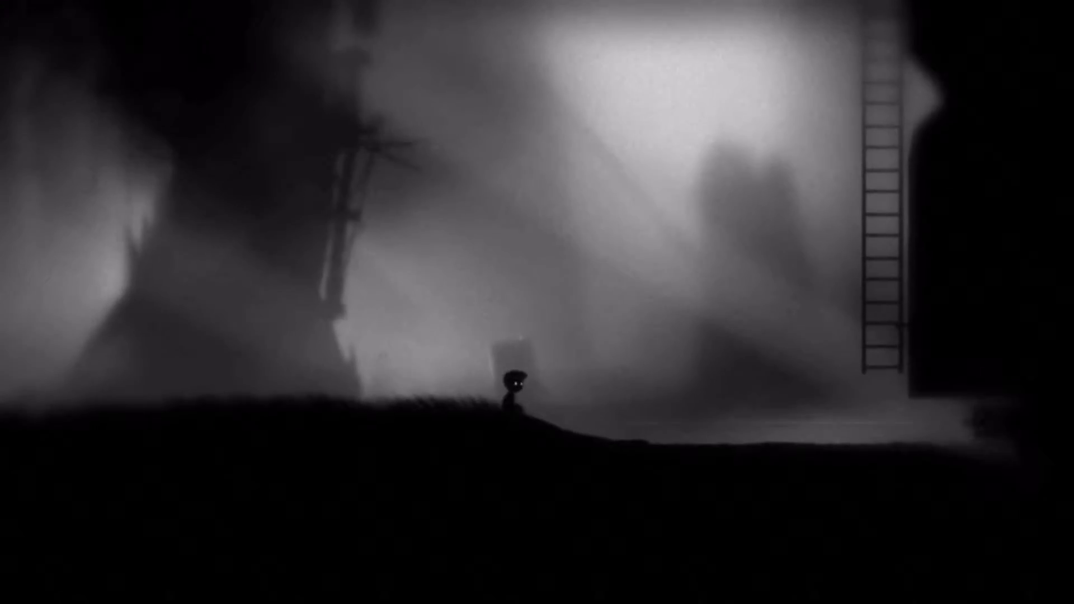
key(Up)
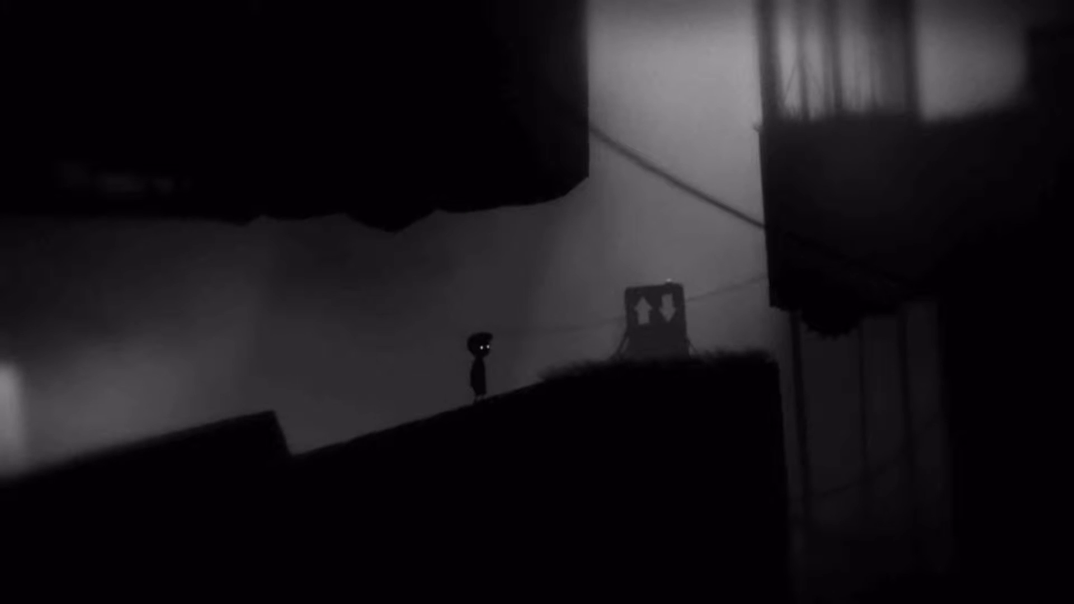
key(Right)
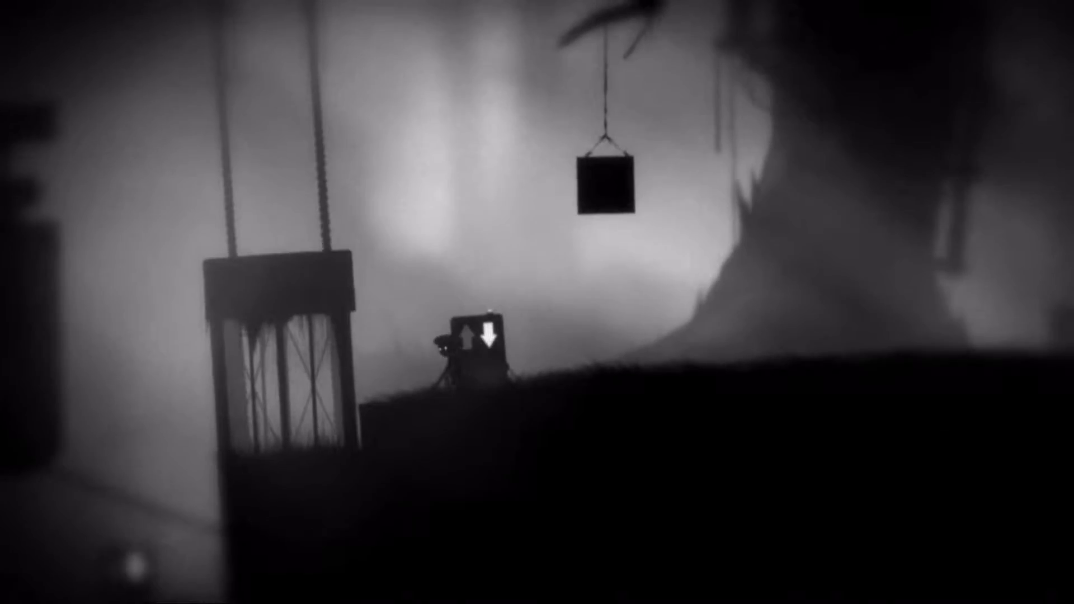
key(Left)
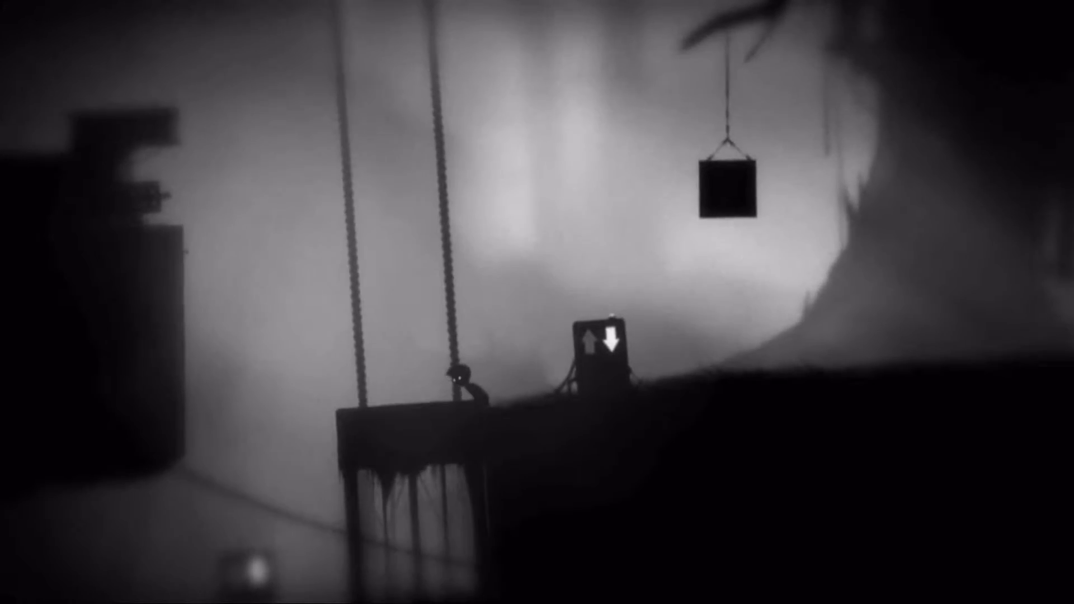
key(Right)
key(ctrl)
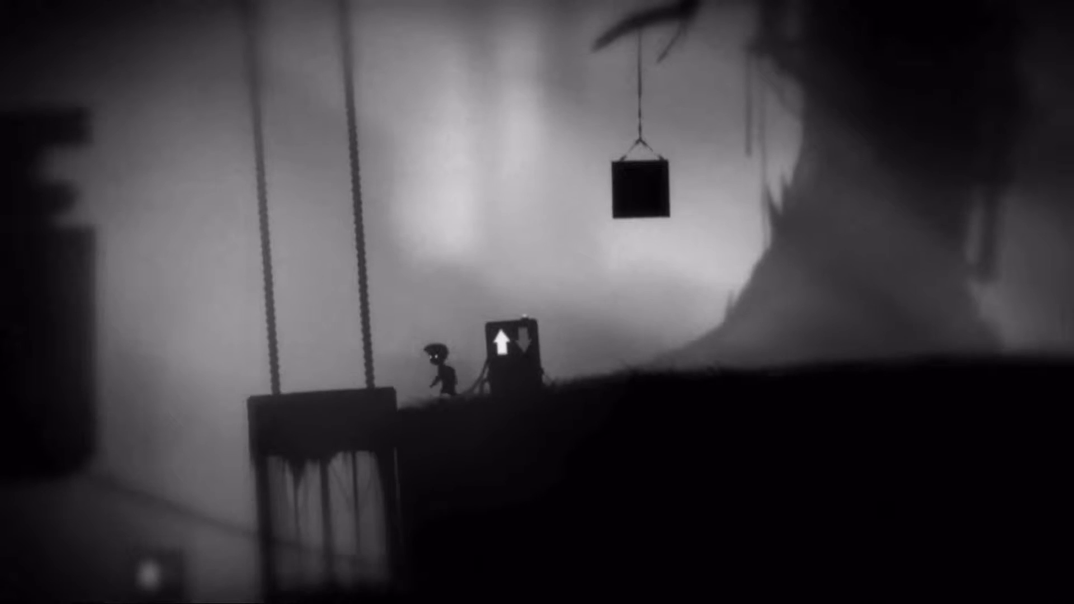
key(Left)
key(Right)
key(Up)
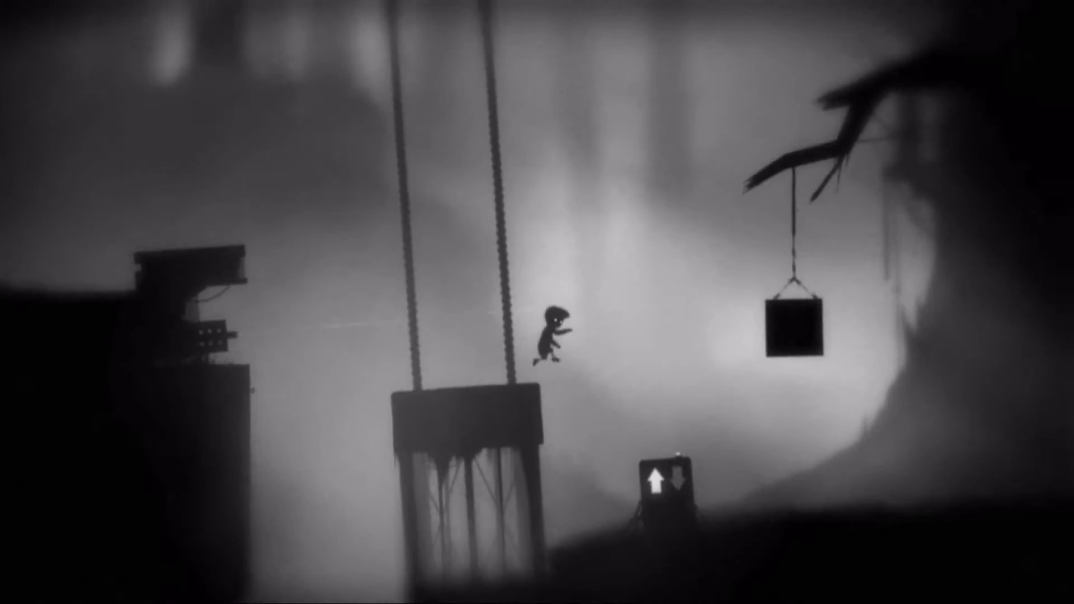
key(Right)
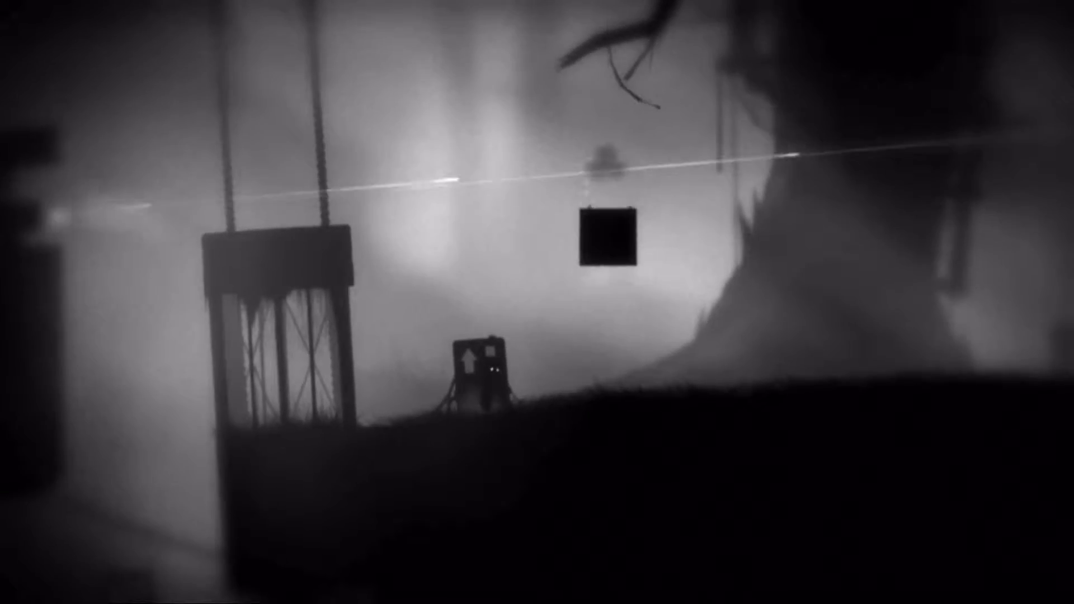
key(Right)
key(ctrl)
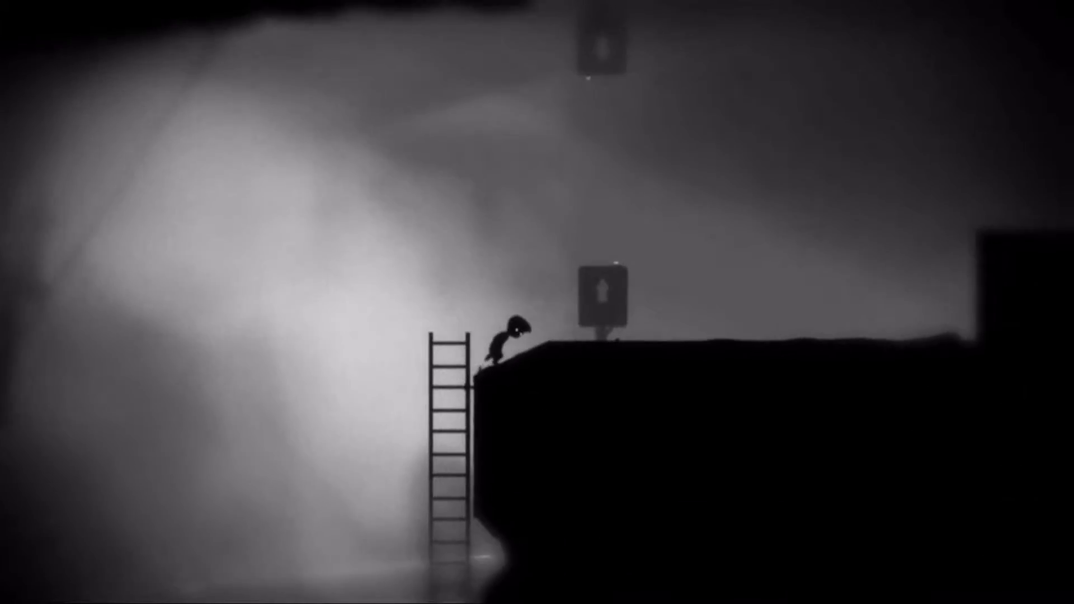
key(Right)
key(Up)
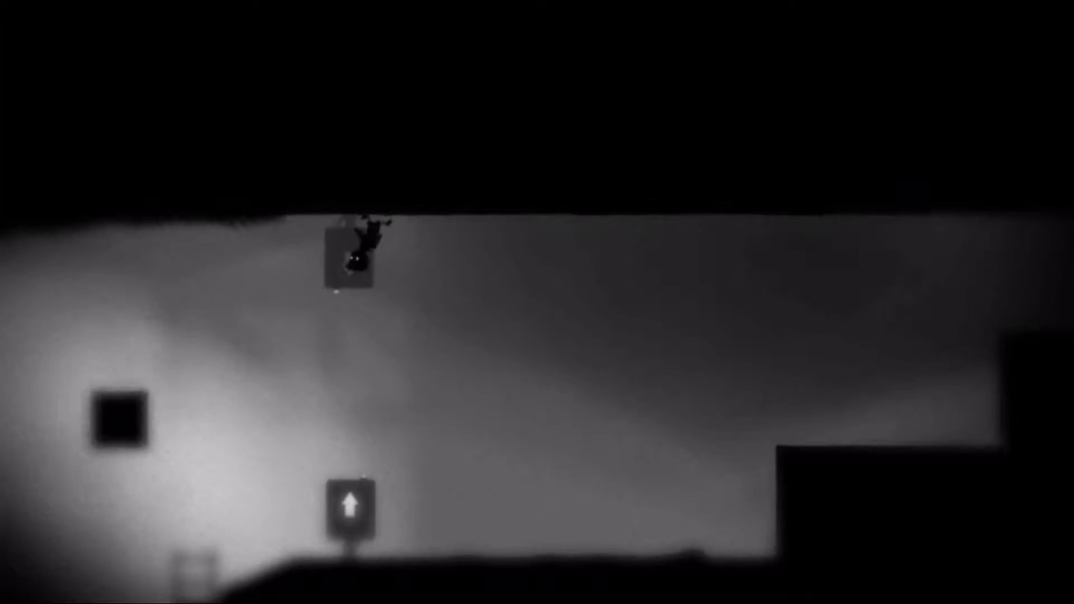
key(Left)
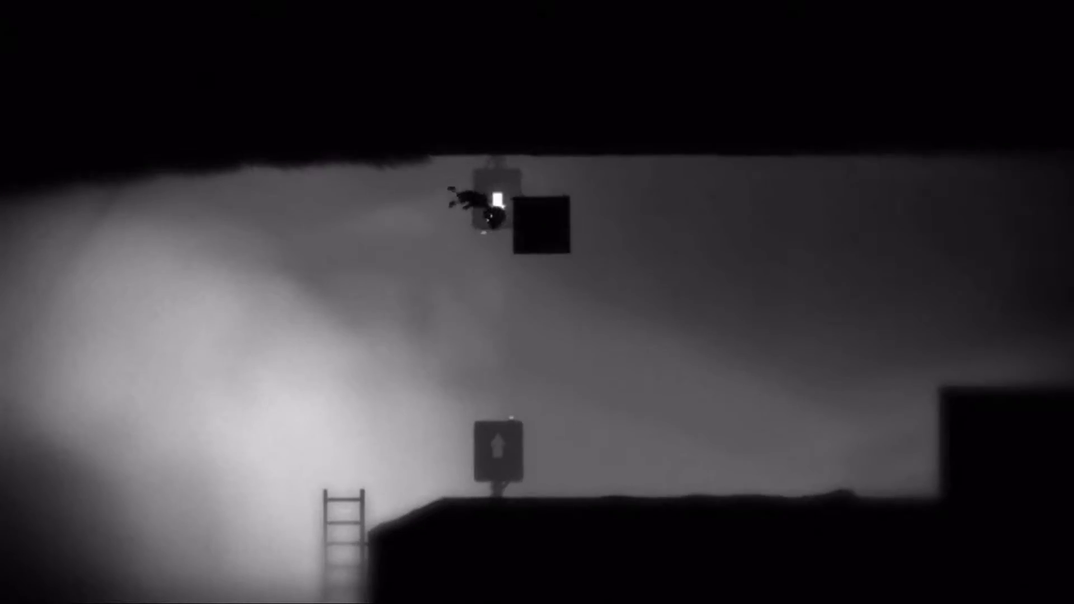
key(Right)
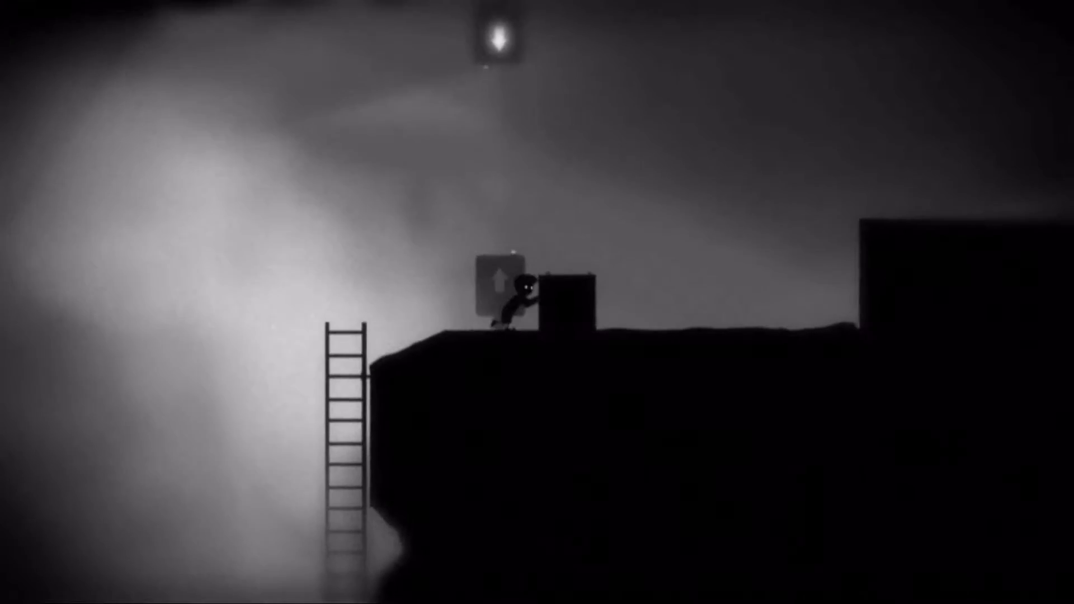
key(Right)
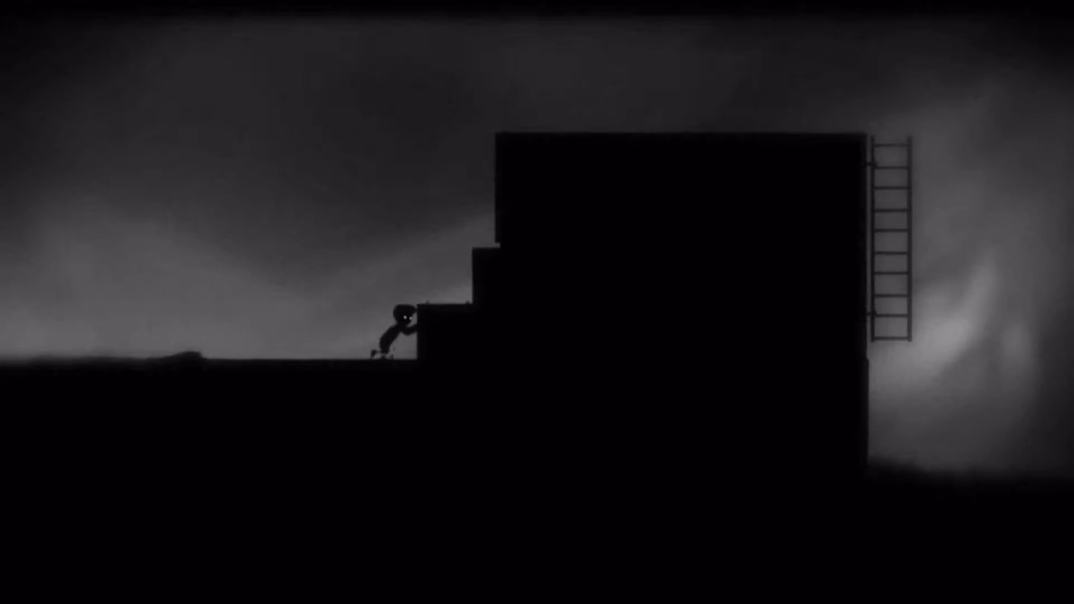
key(Up)
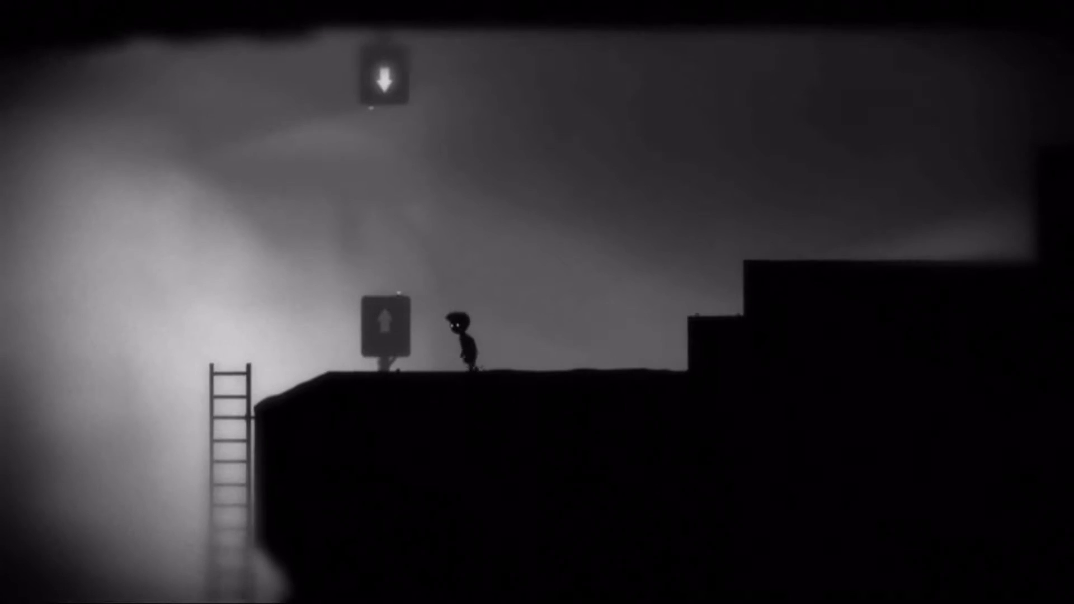
key(ctrl)
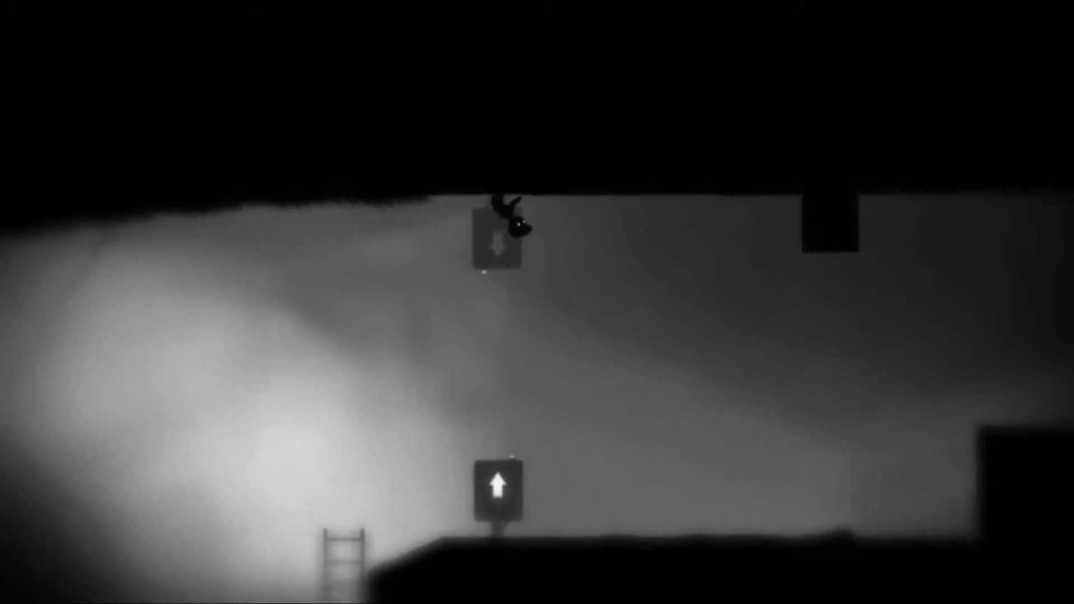
key(Right)
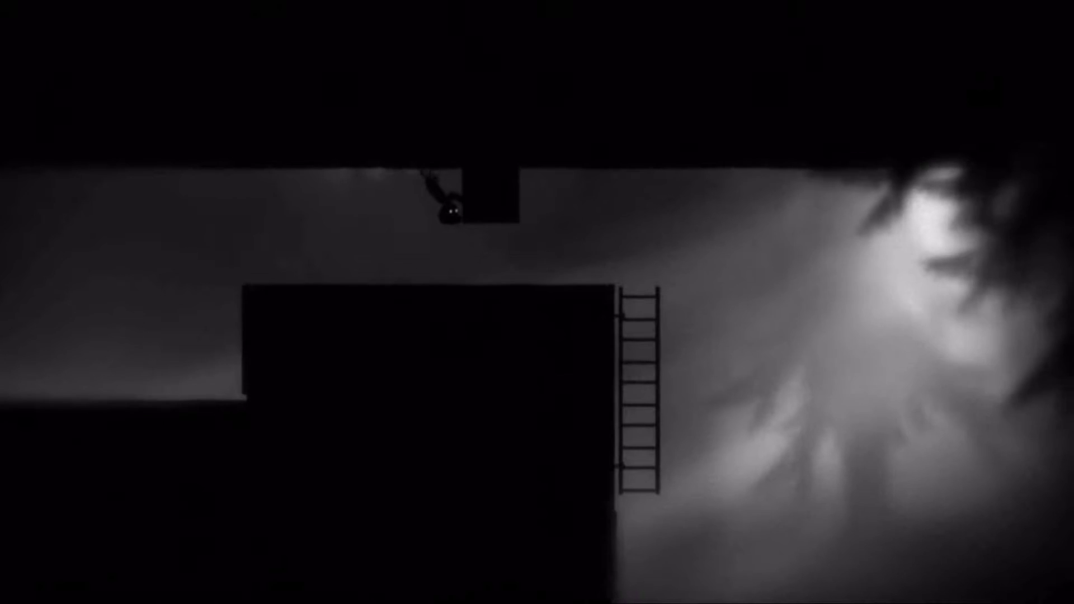
key(Left)
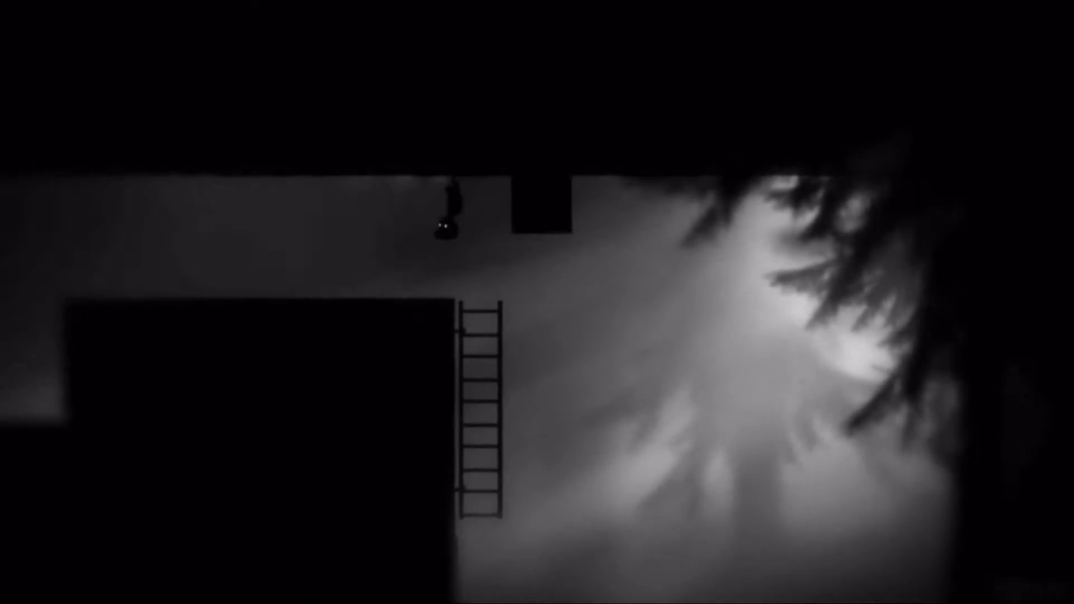
key(Right)
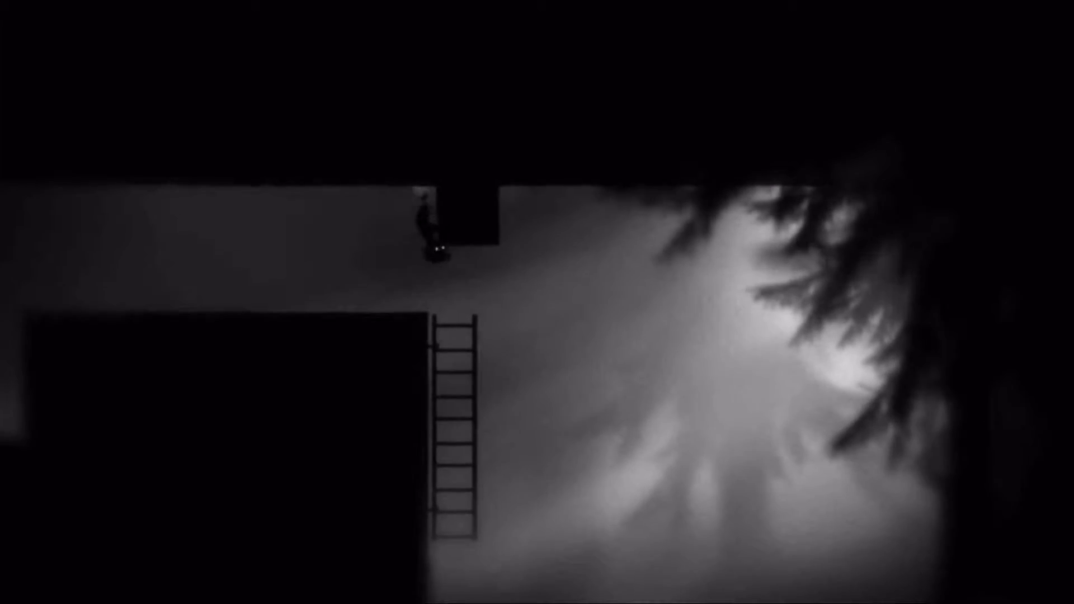
key(Down)
key(Down)
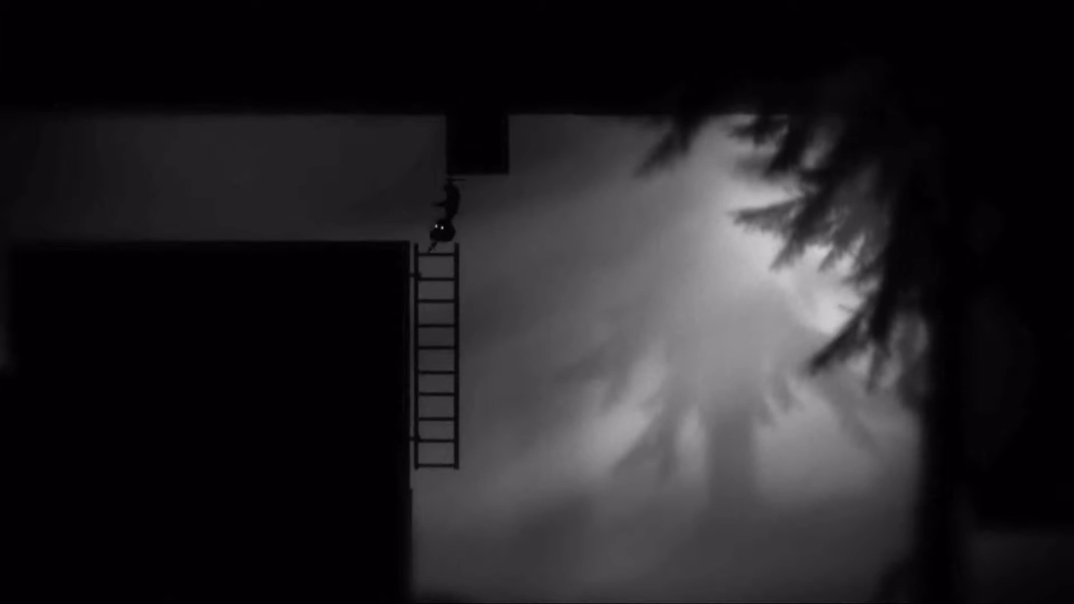
key(Down)
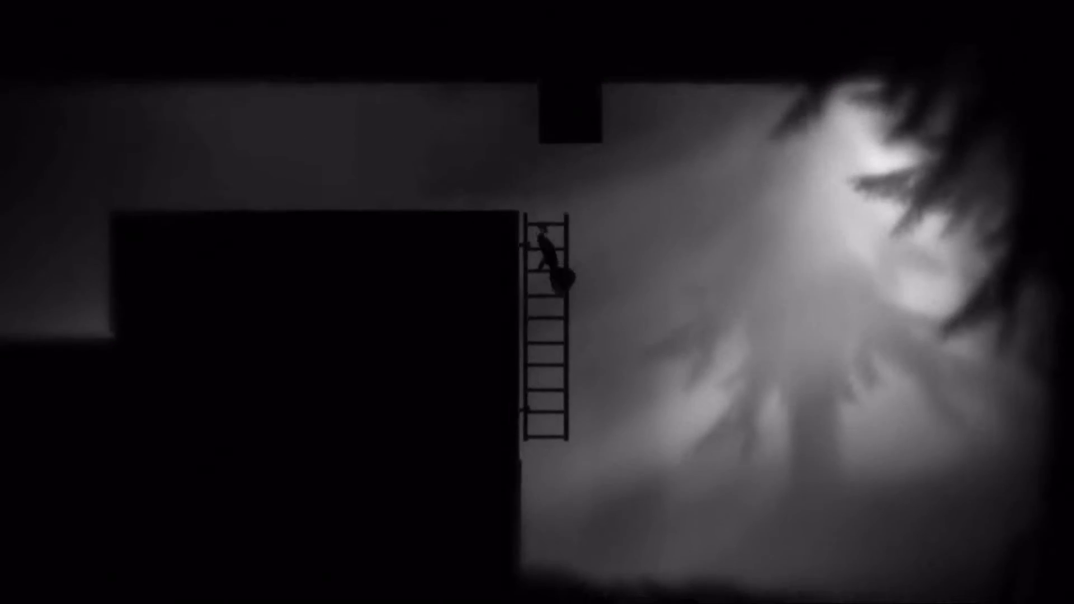
key(Up)
key(Left)
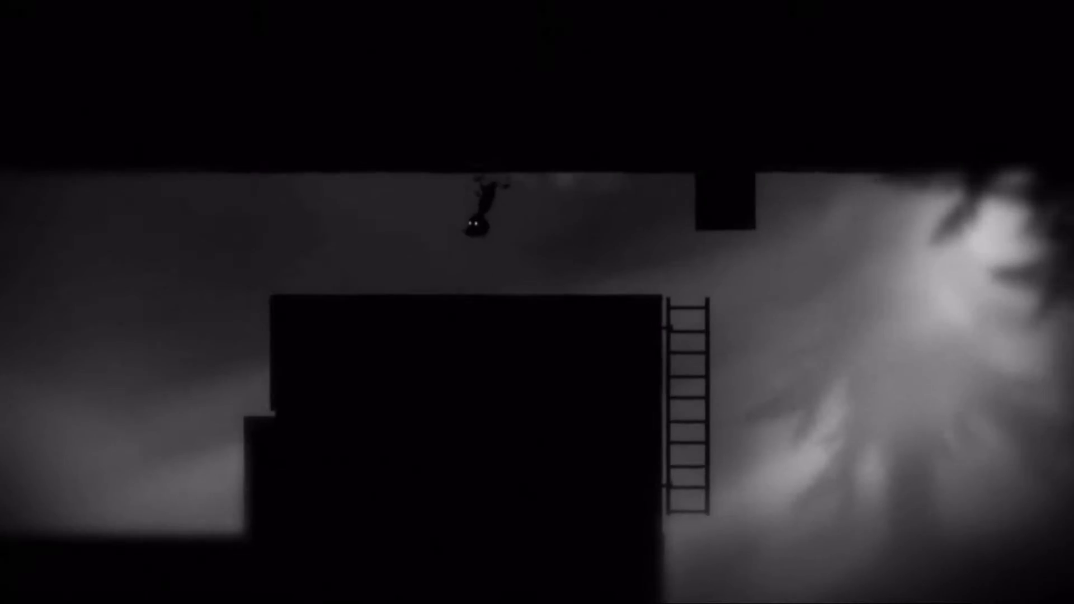
key(Left)
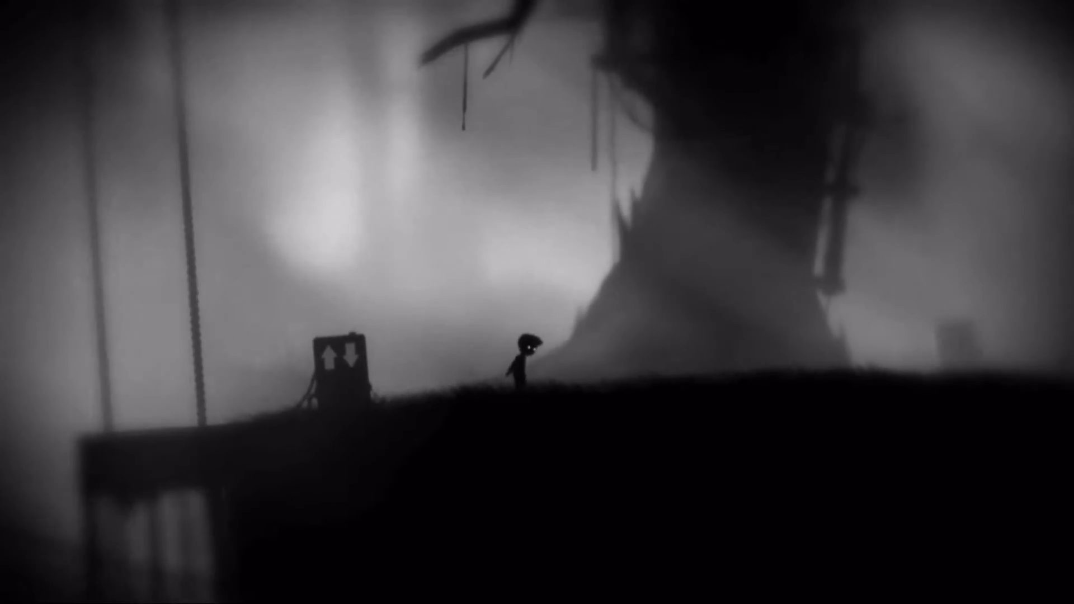
key(Left)
key(Left)
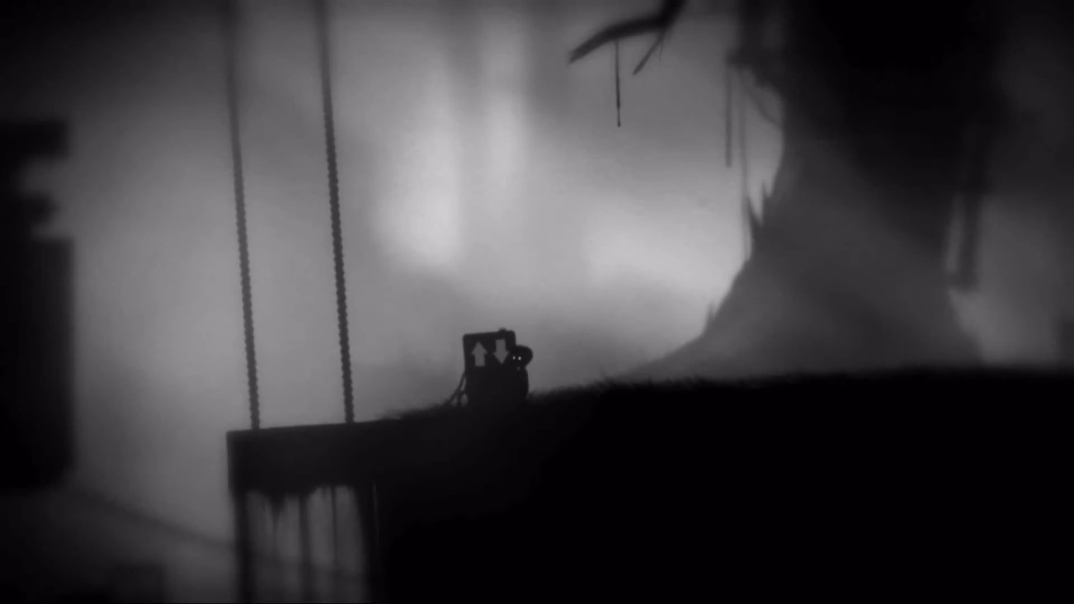
key(Left)
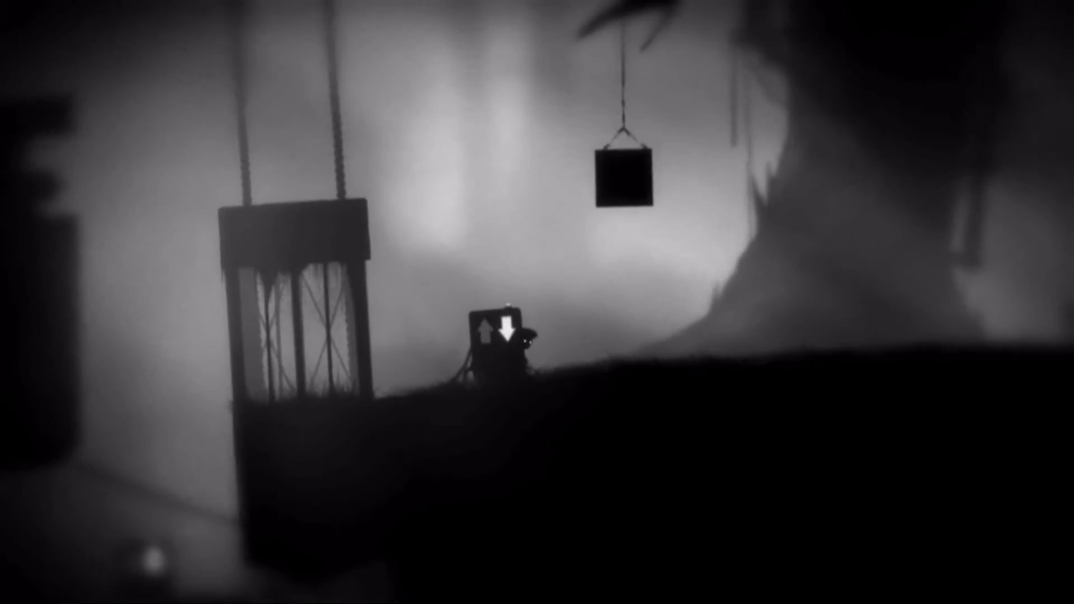
key(Right)
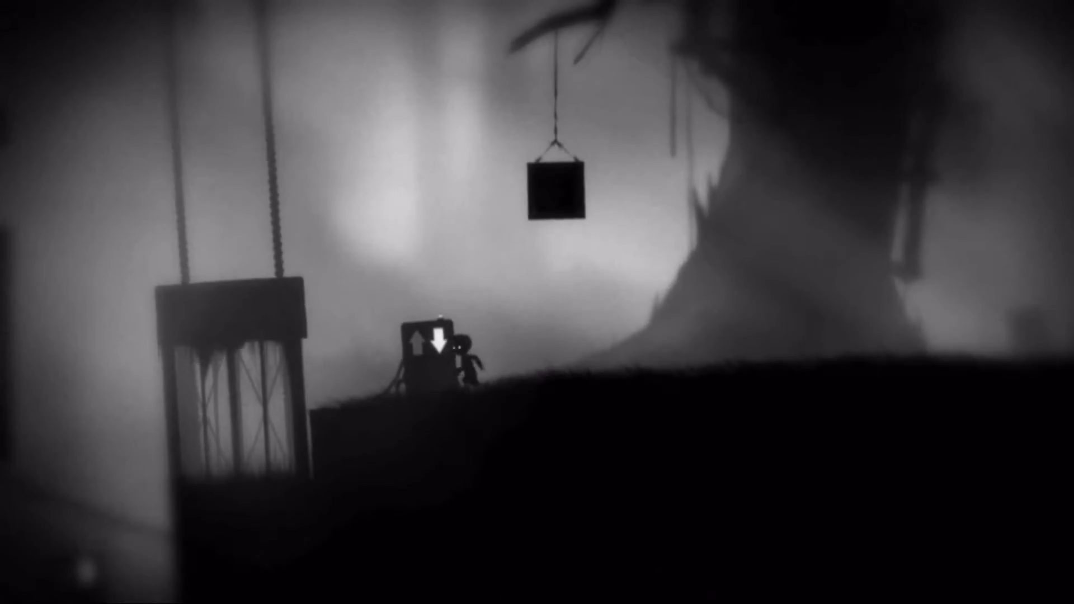
key(Left)
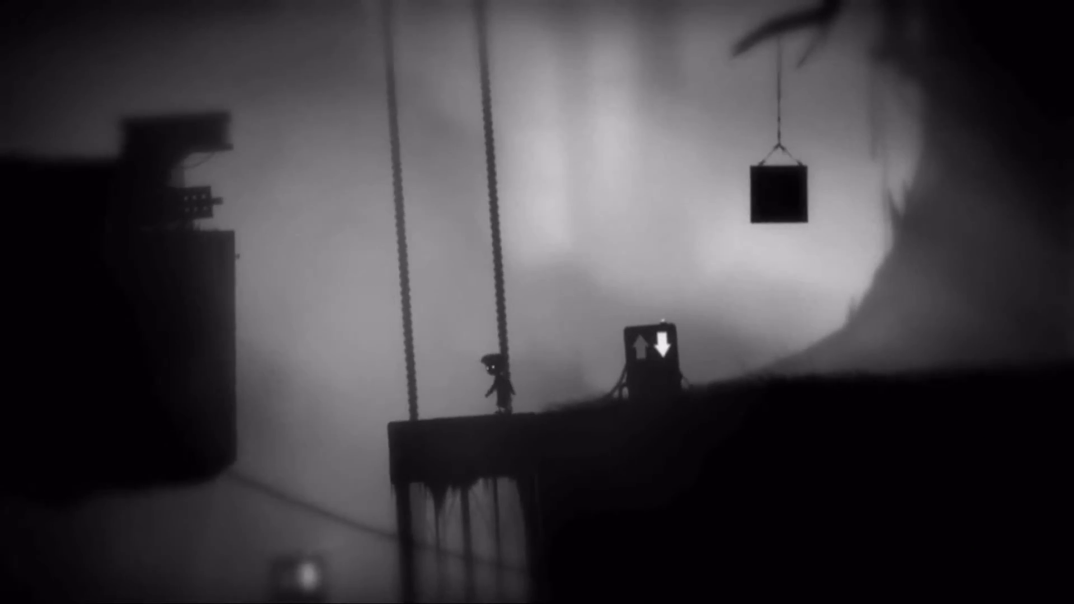
key(Right)
key(ctrl)
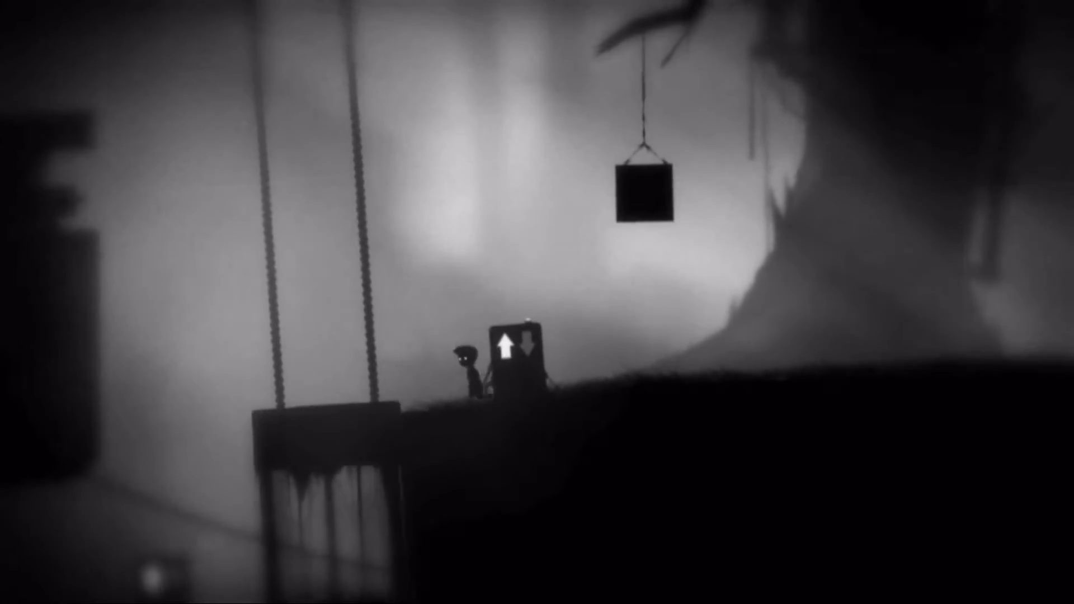
key(Left)
key(Right)
key(Up)
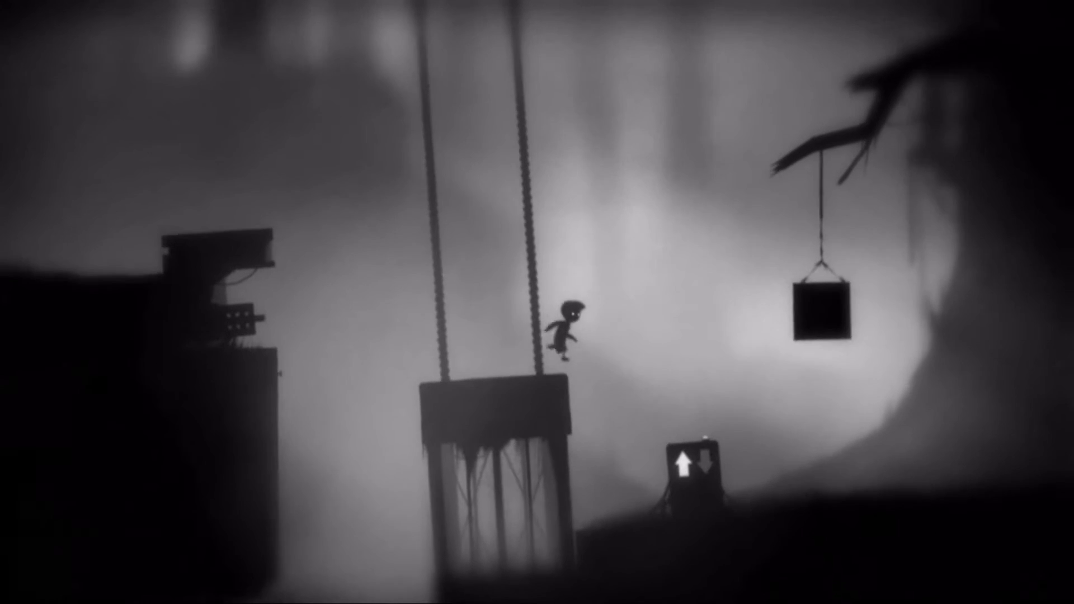
key(Right)
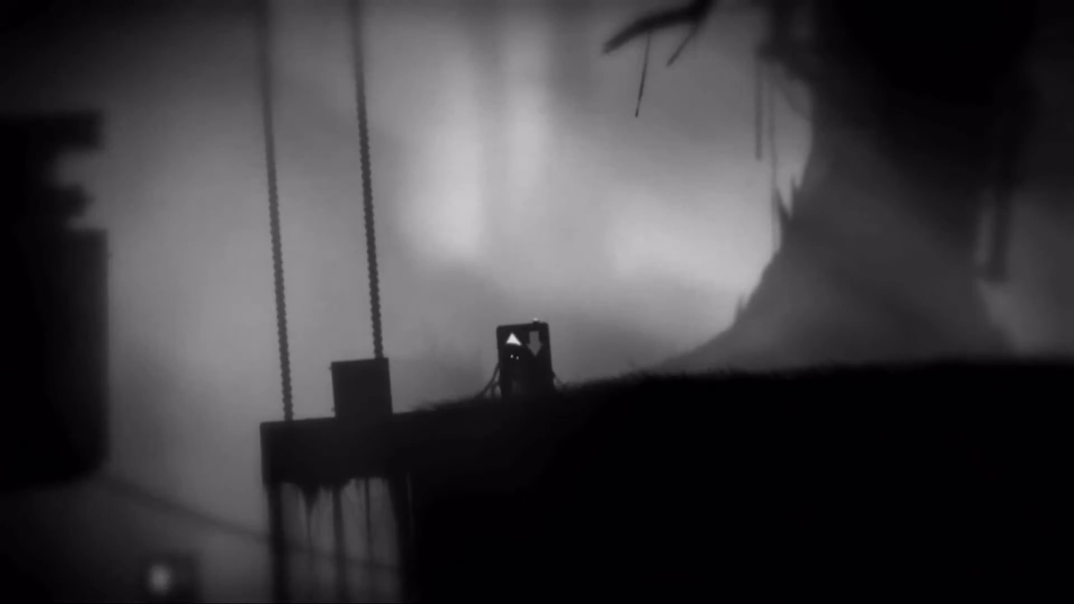
key(Left)
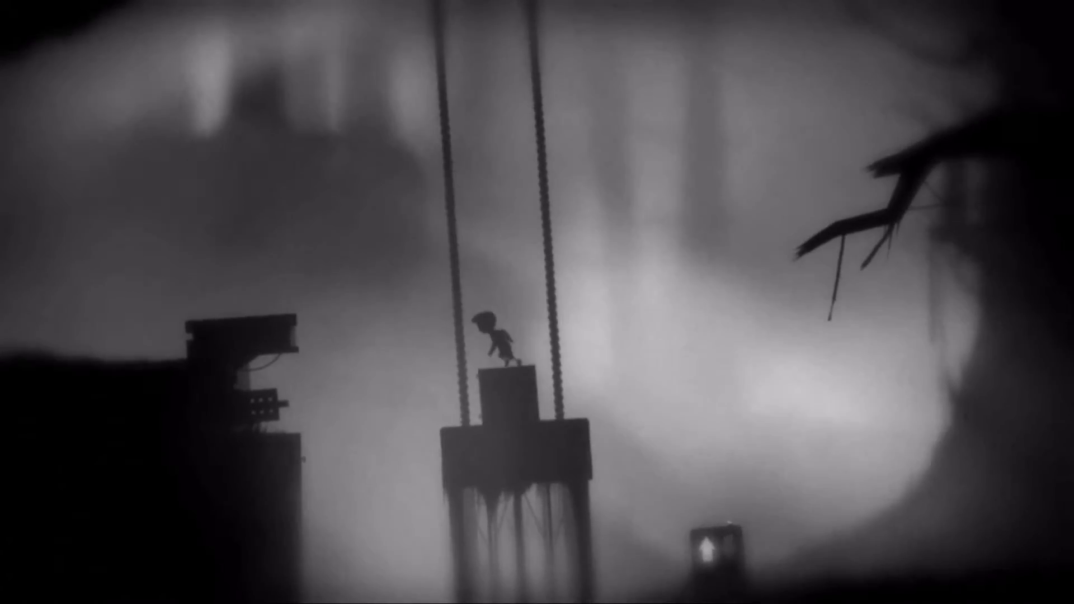
key(Up)
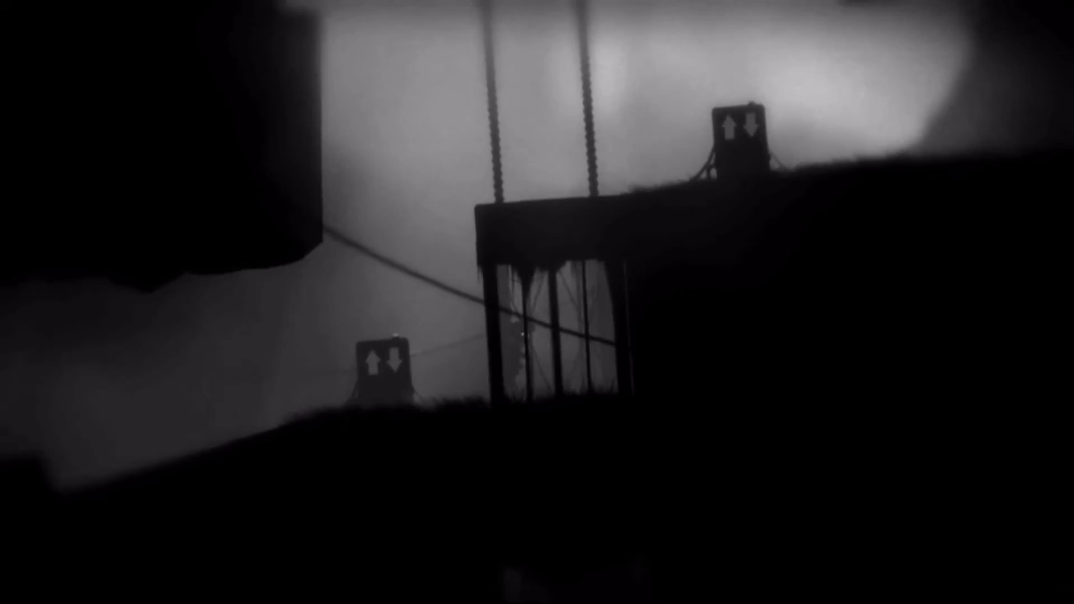
key(Left)
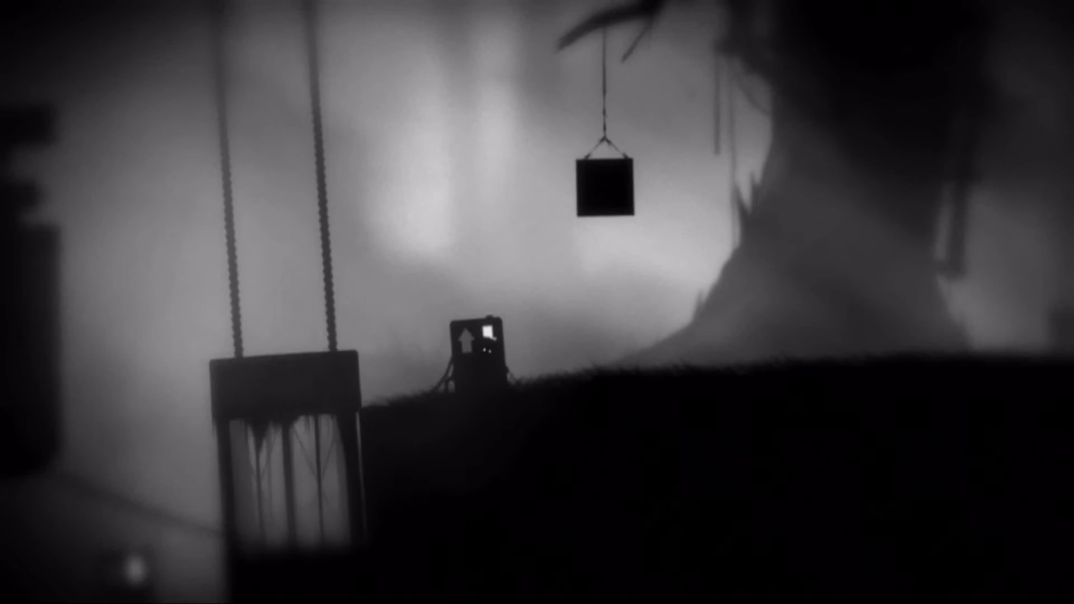
key(Left)
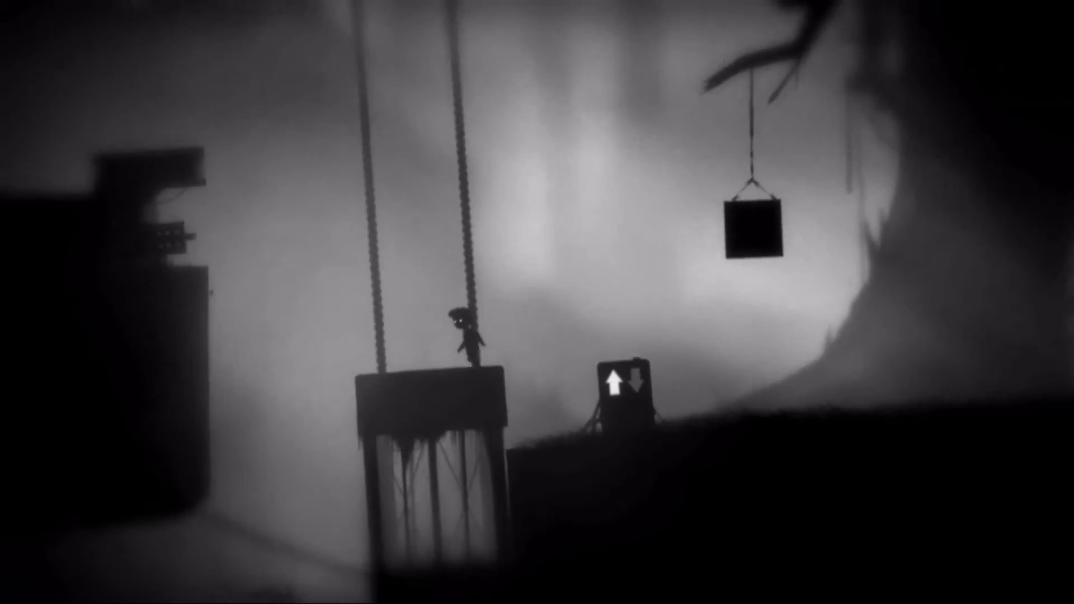
key(Right)
key(Up)
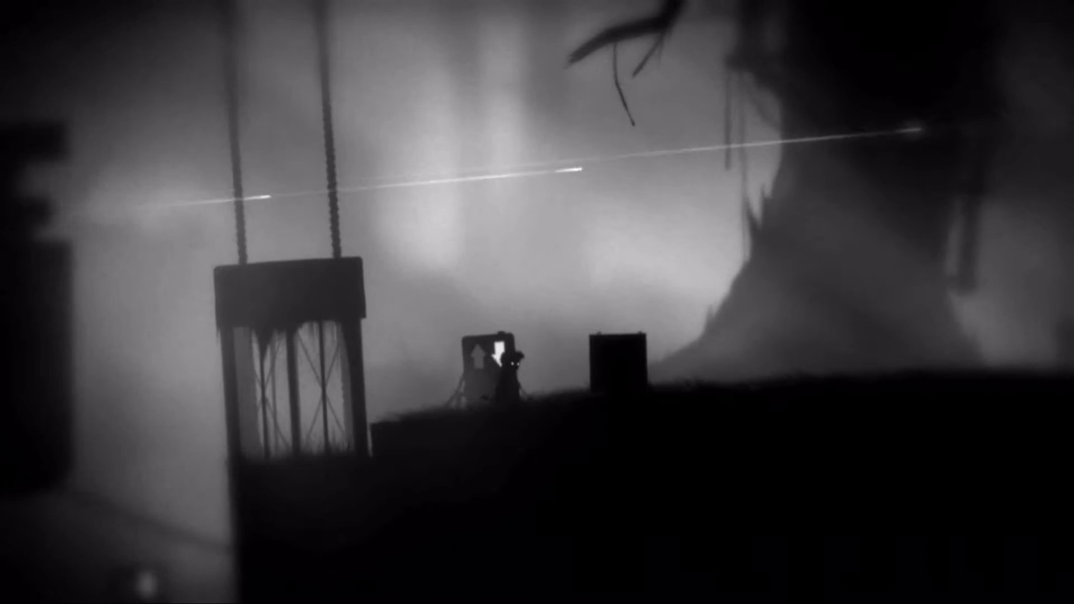
key(ctrl)
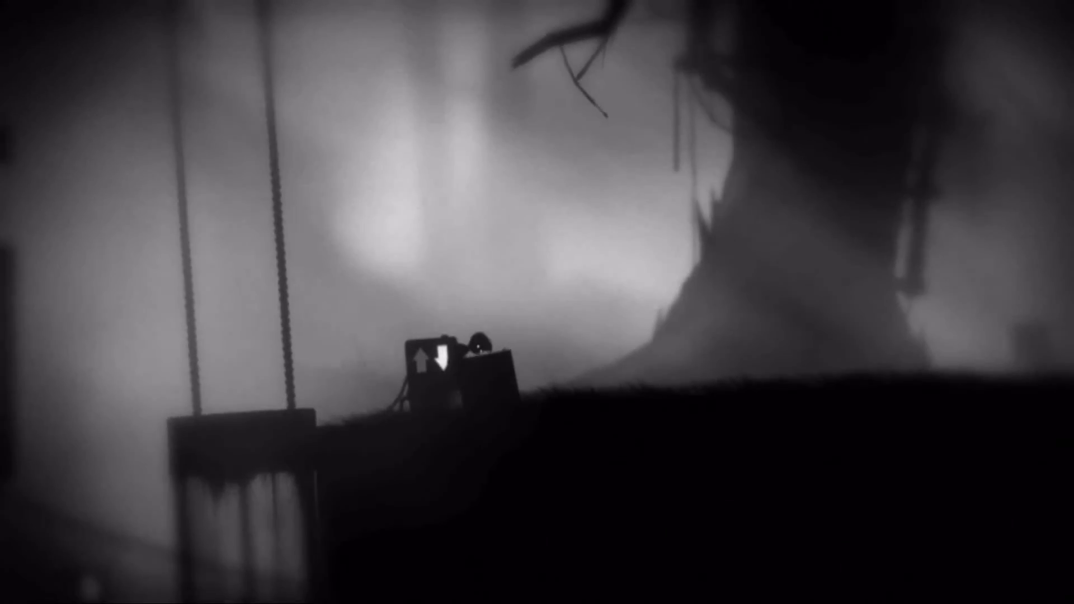
key(Right)
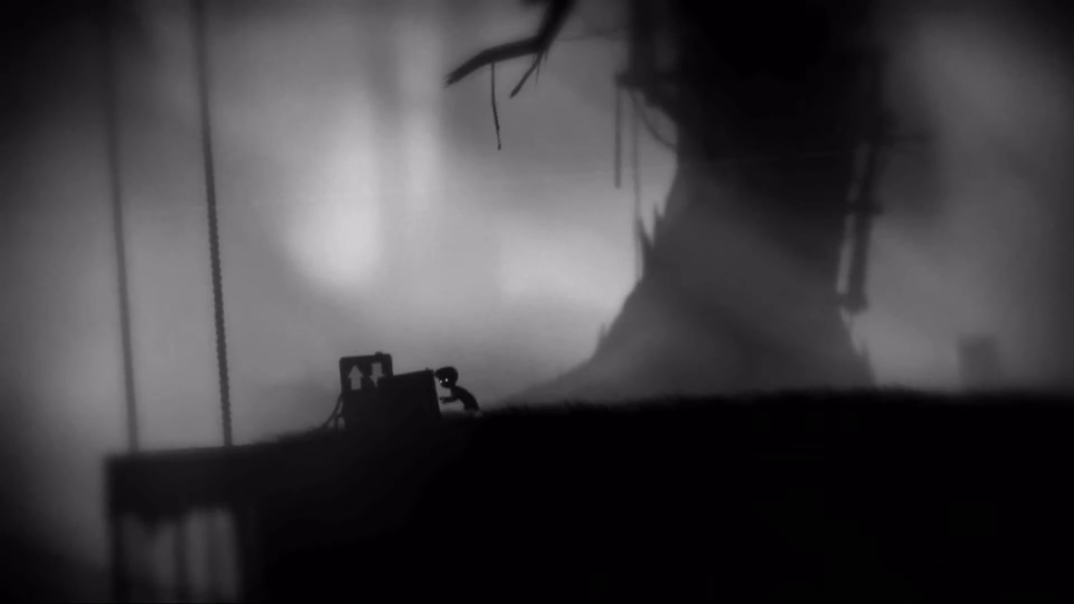
key(Left)
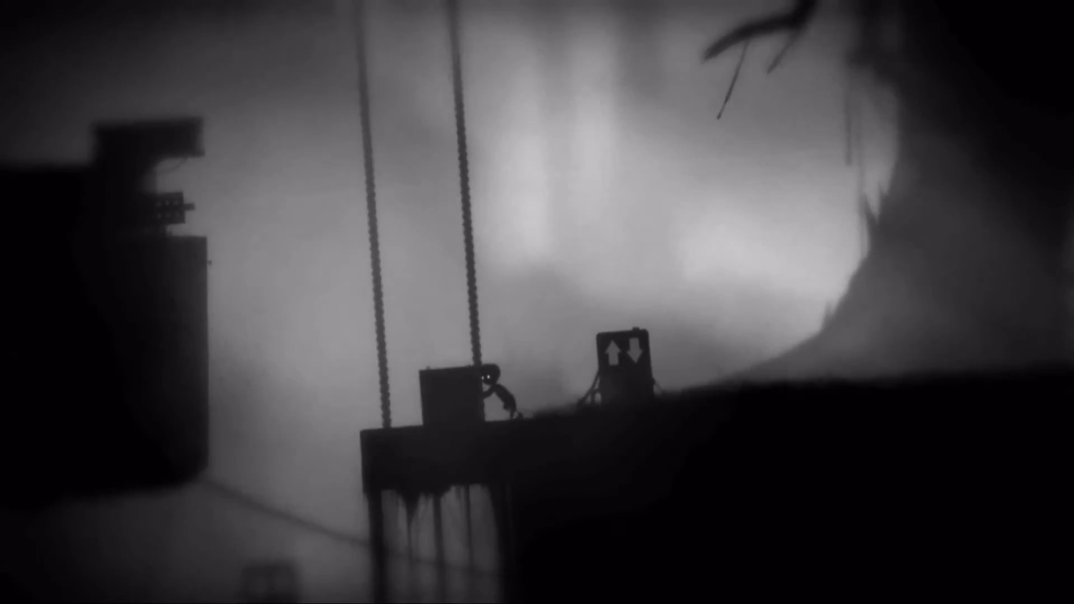
key(Right)
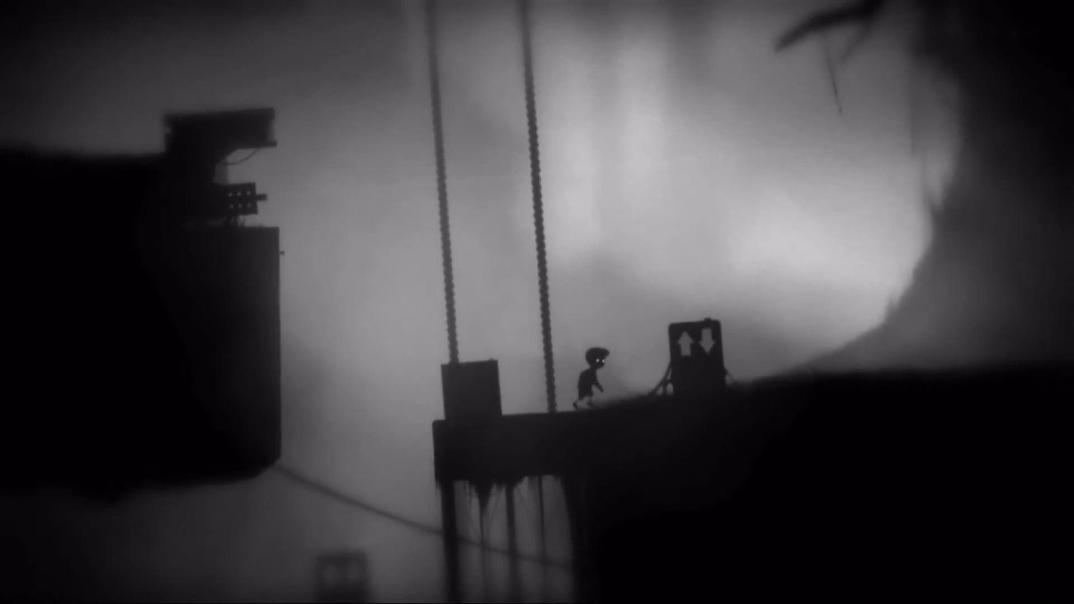
key(Right)
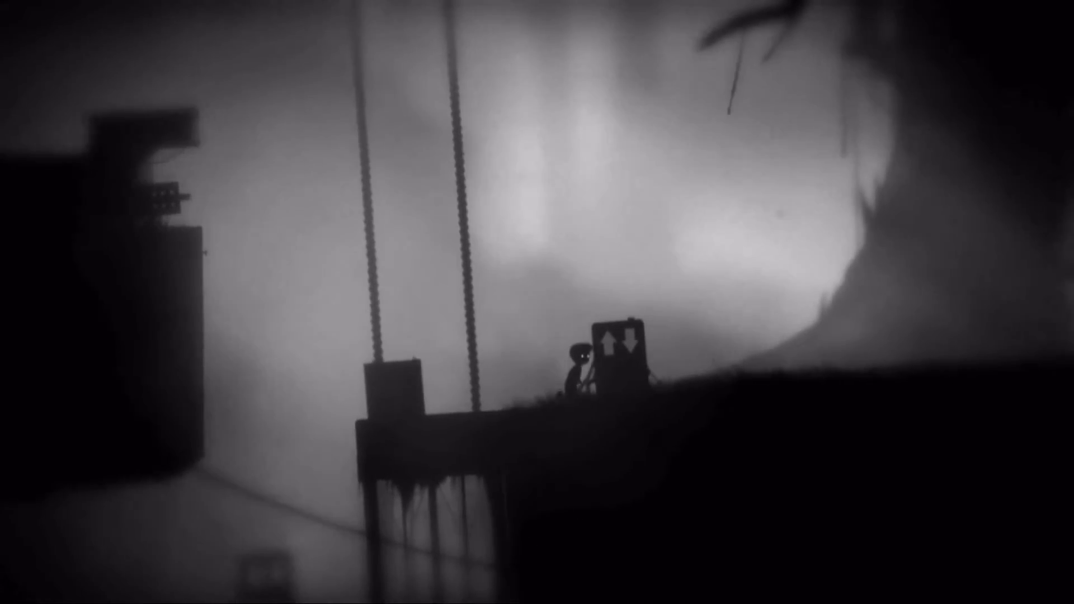
key(ctrl)
key(Left)
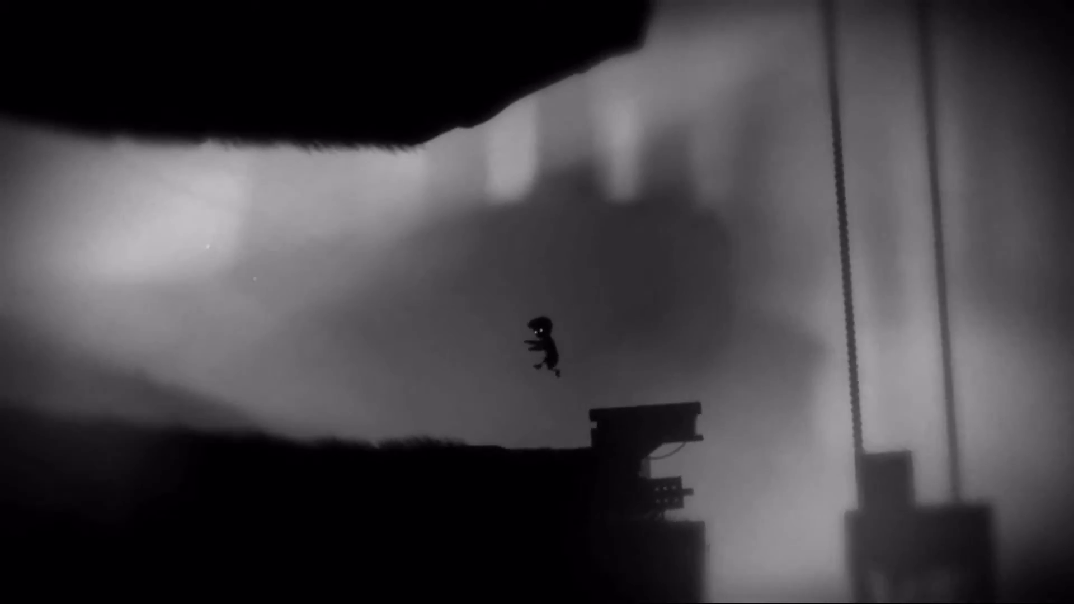
key(Left)
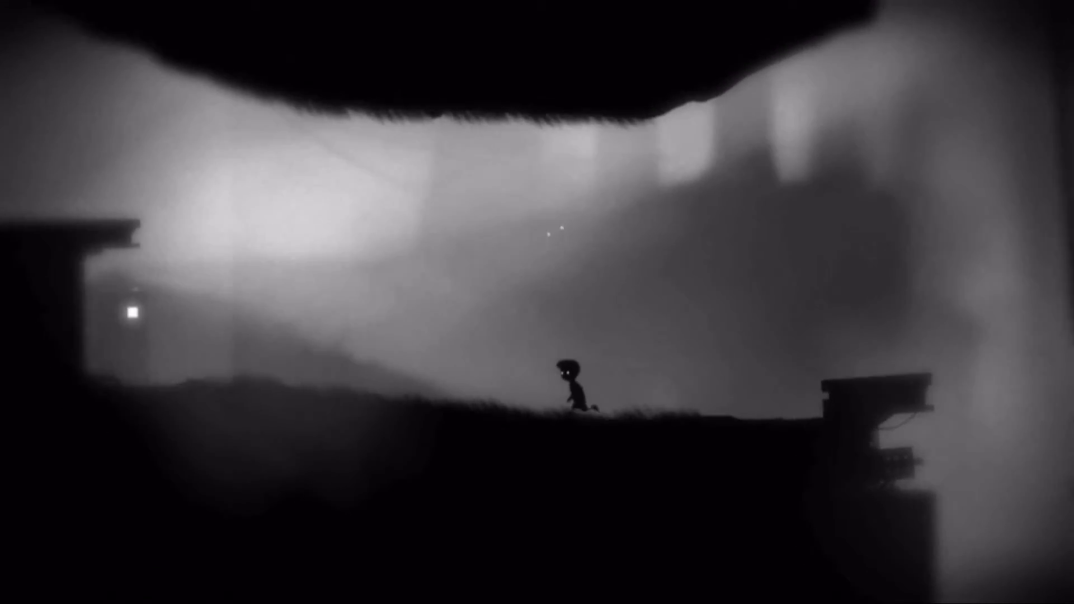
key(Left)
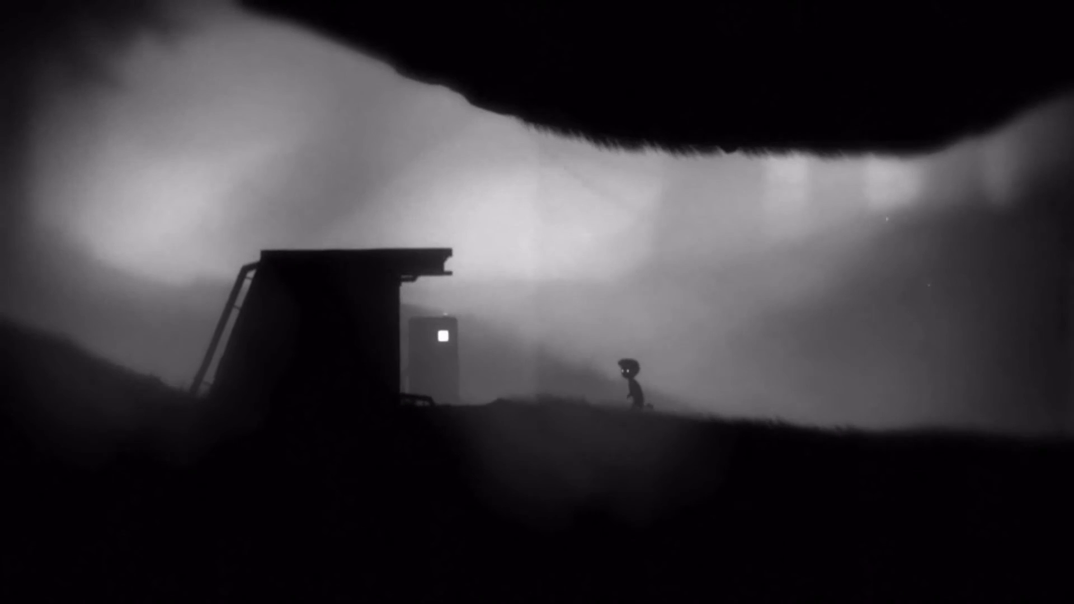
key(Left)
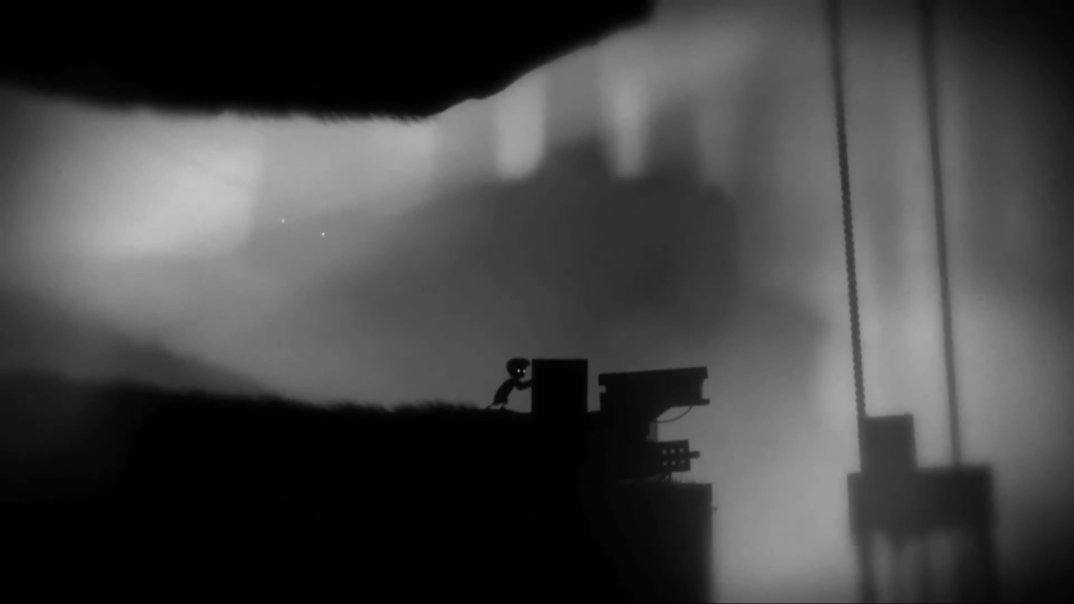
key(Up)
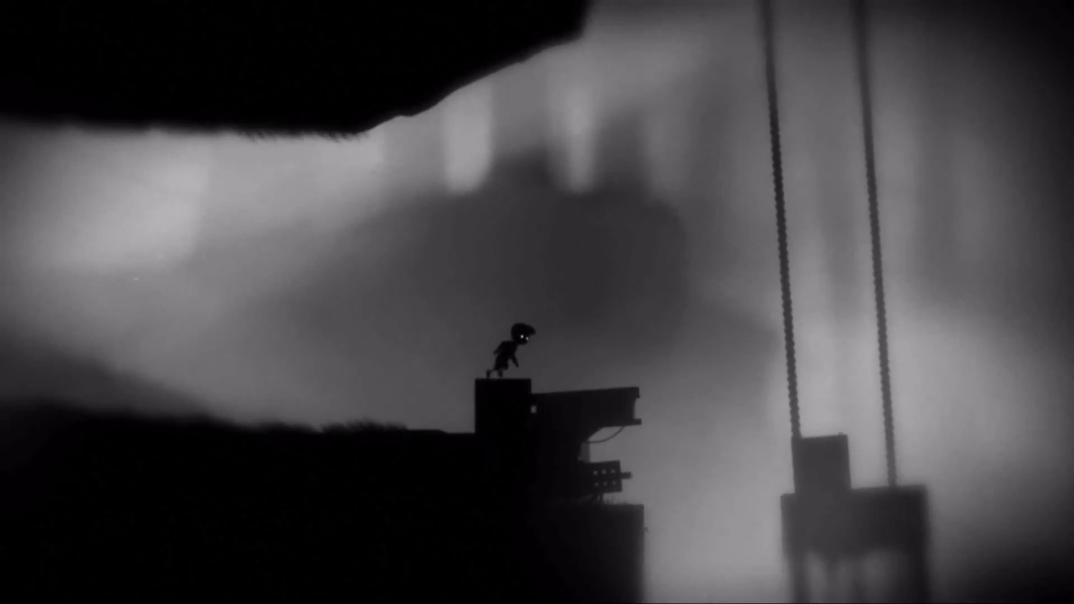
key(Right)
key(Up)
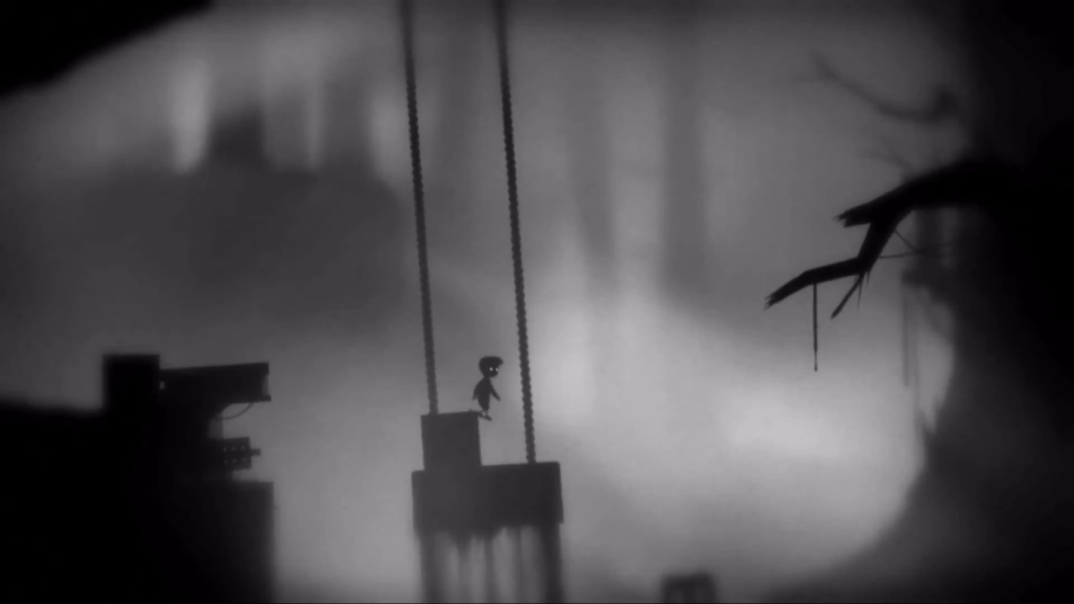
key(Right)
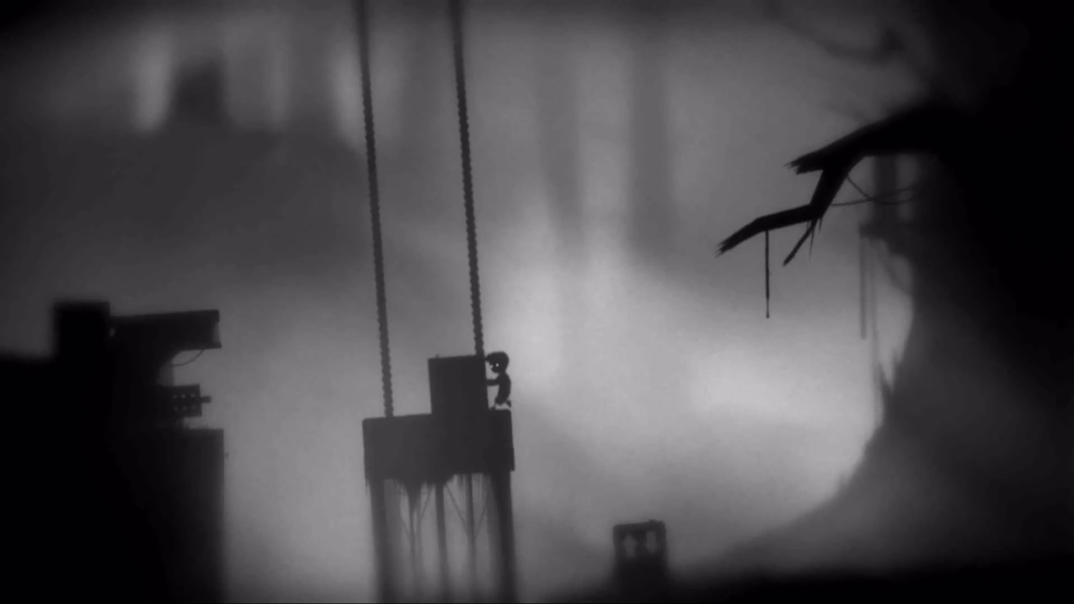
key(ctrl+Right)
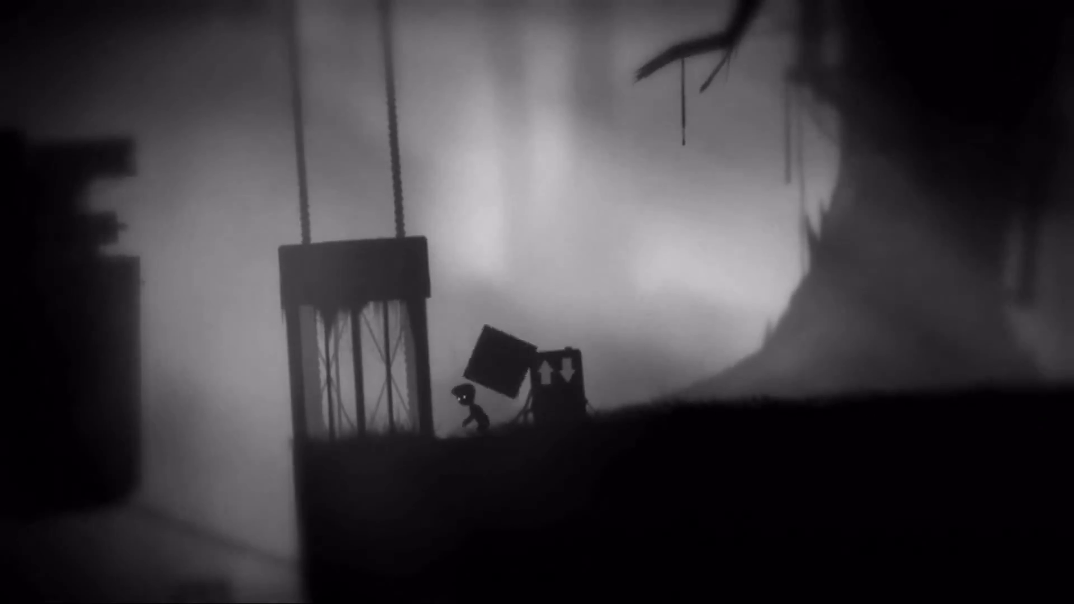